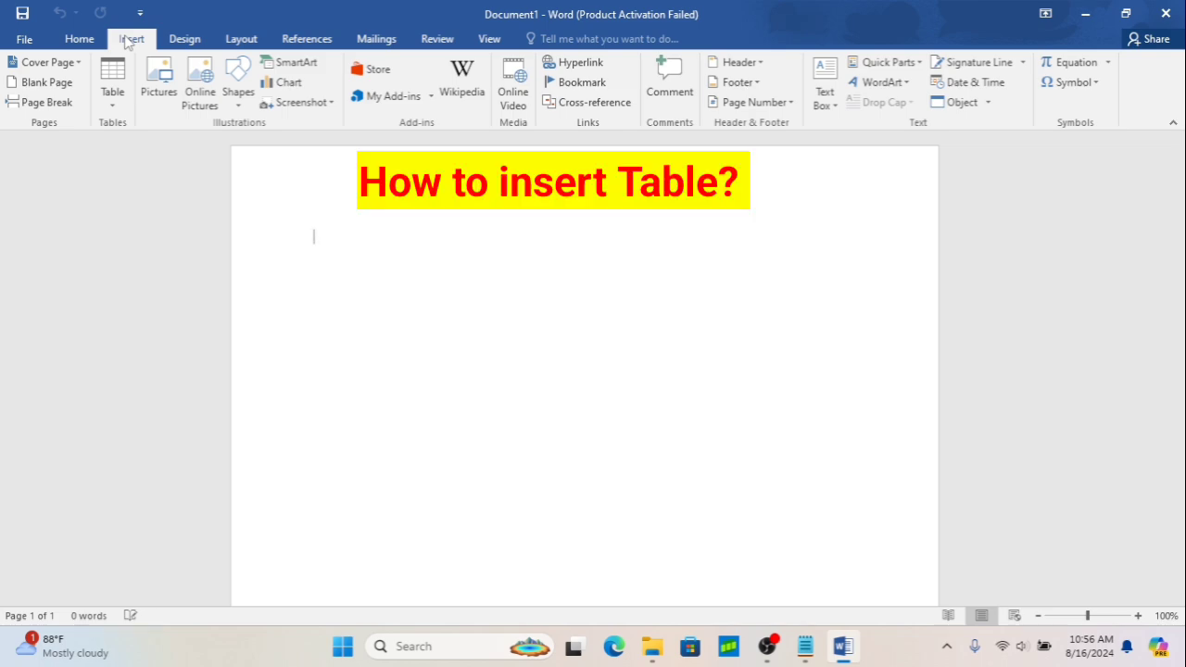
Insert a table with four columns and four rows at the start of the blank document.
left_click(113, 100)
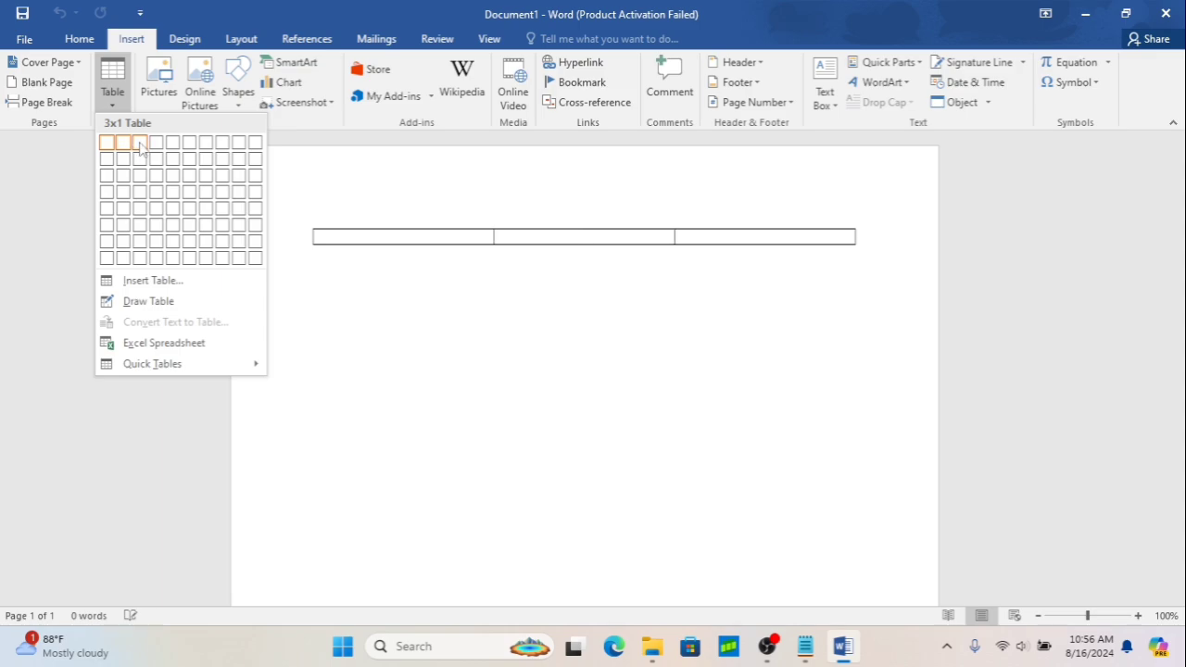
left_click(159, 206)
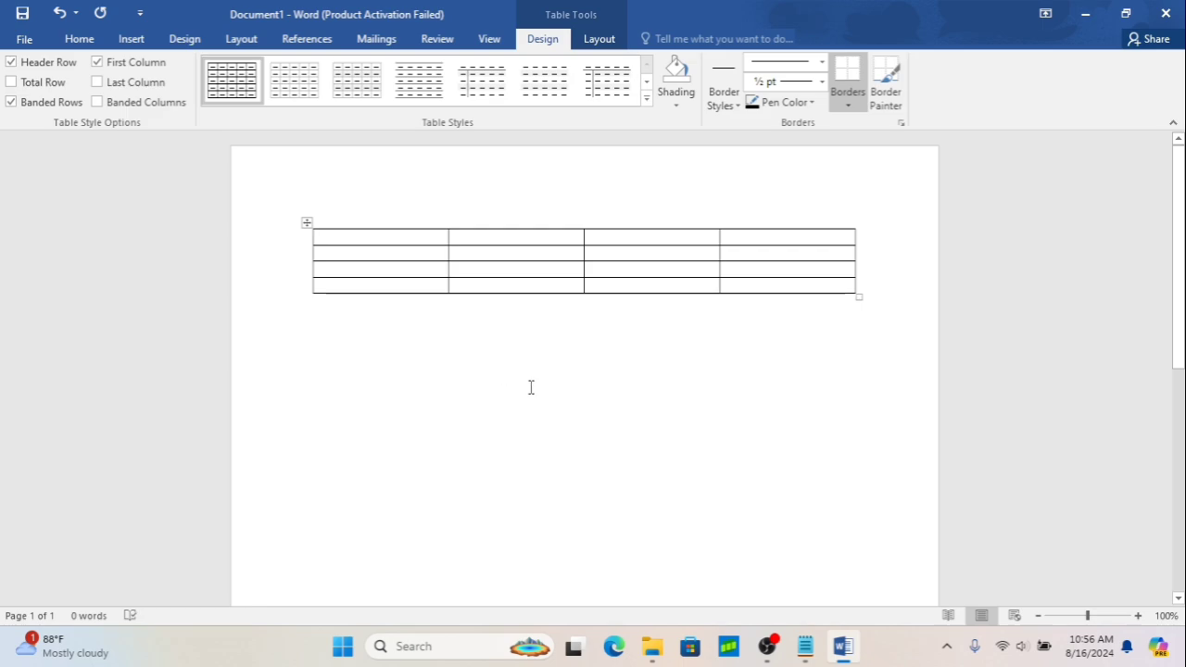
Below the first table, insert a second table with its size specified as 4 columns and 5 rows.
left_click(346, 331)
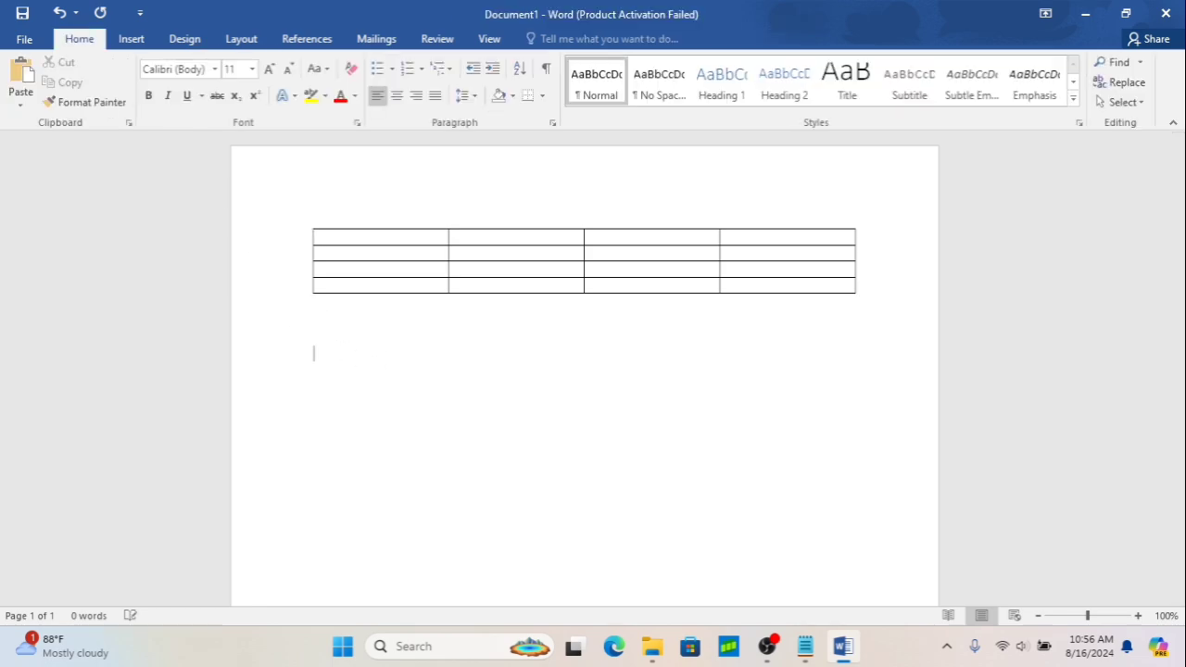
left_click(132, 40)
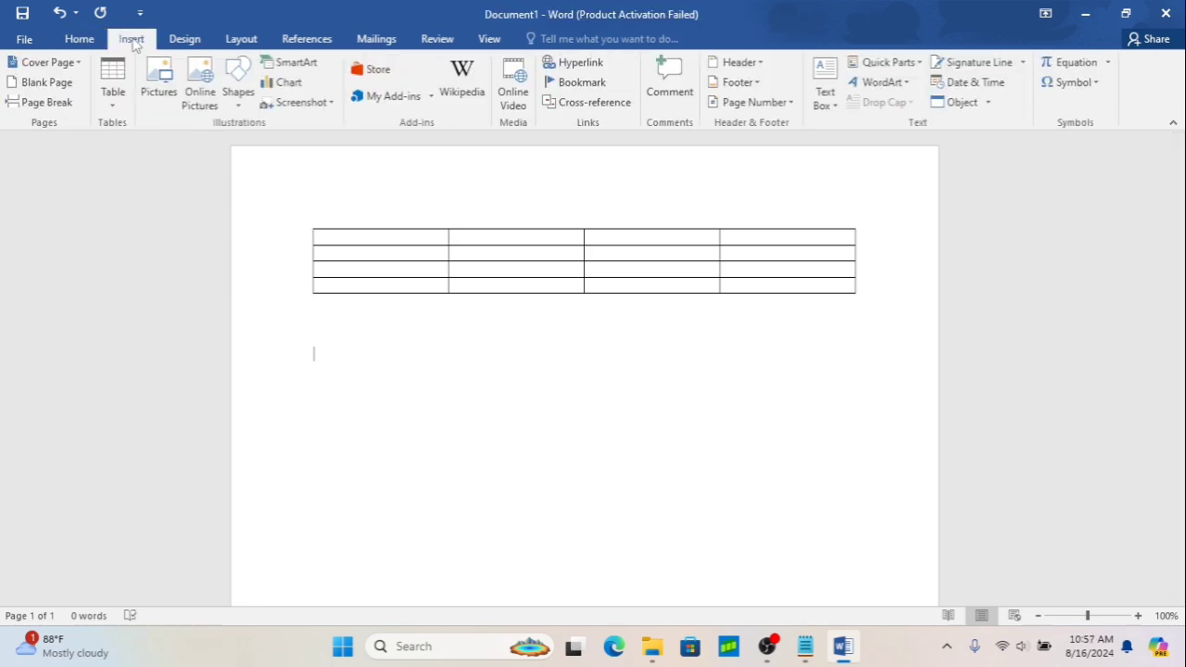
left_click(115, 100)
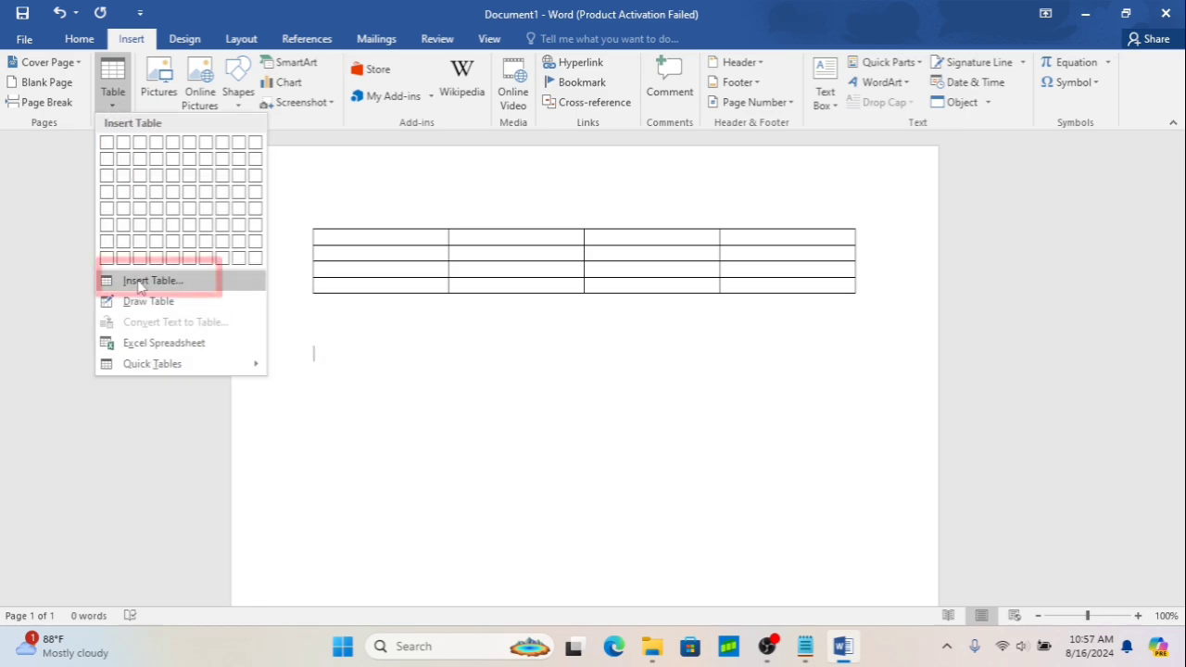
left_click(141, 281)
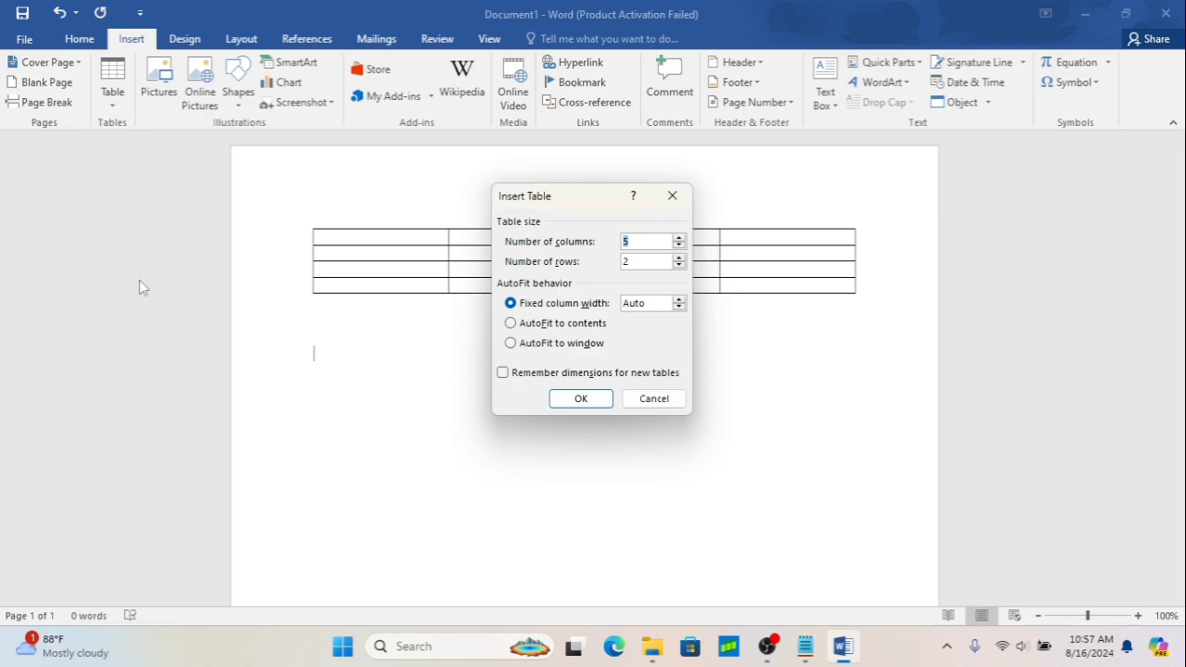
left_click(652, 242)
key("BackSpace")
type("4")
left_click(659, 263)
key("BackSpace")
type("5")
left_click(583, 399)
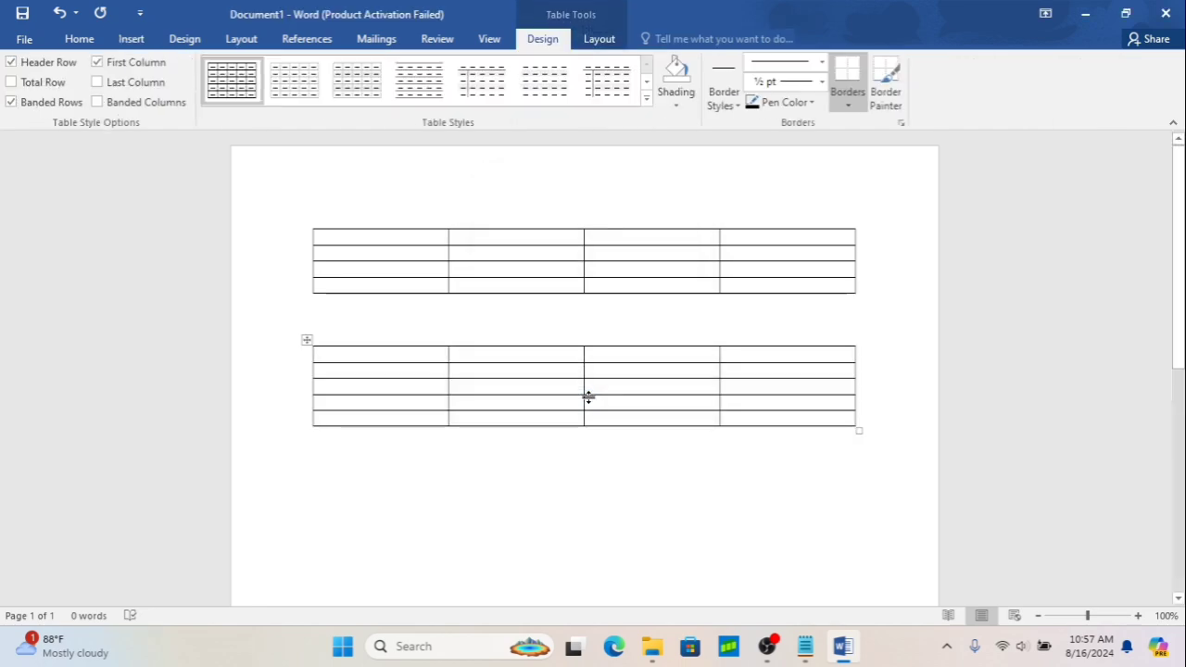
Use Draw Table to draw an outer table frame about 6.56" wide and 1.52" high below the second table.
left_click(401, 470)
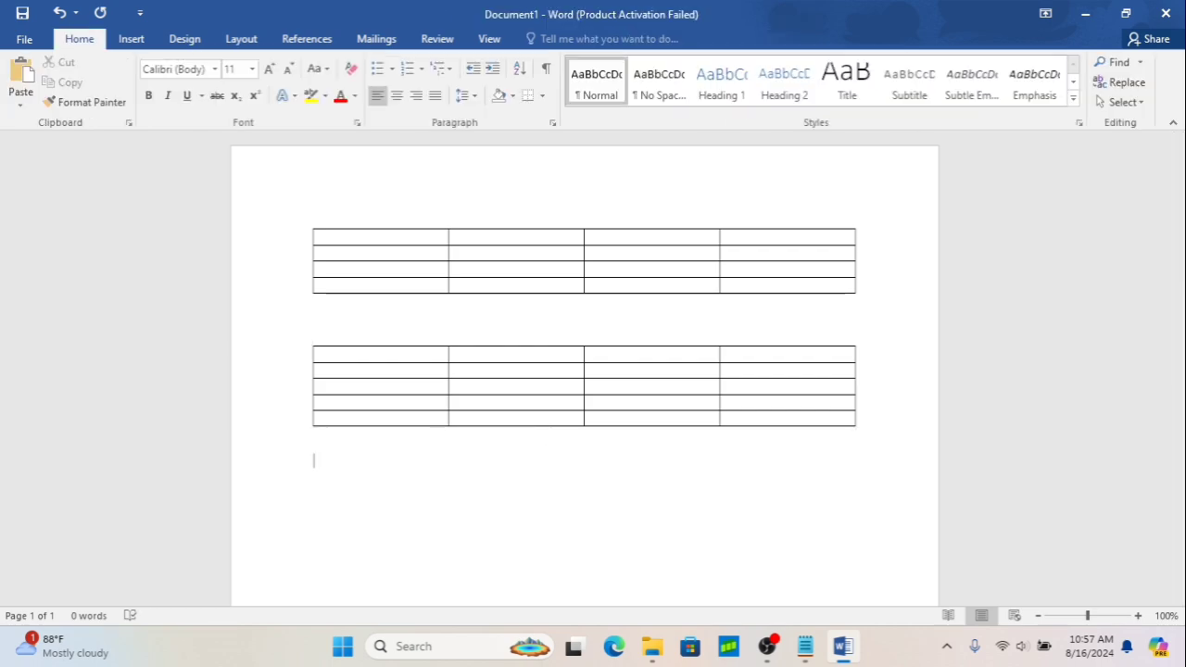
left_click(131, 41)
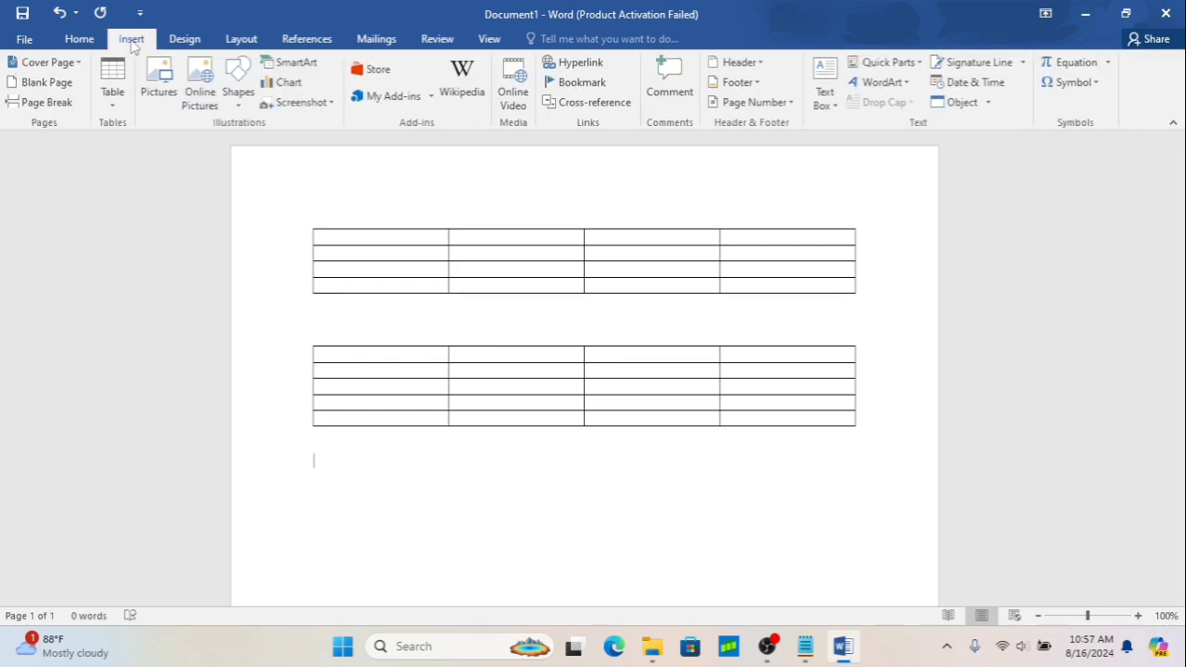
left_click(112, 107)
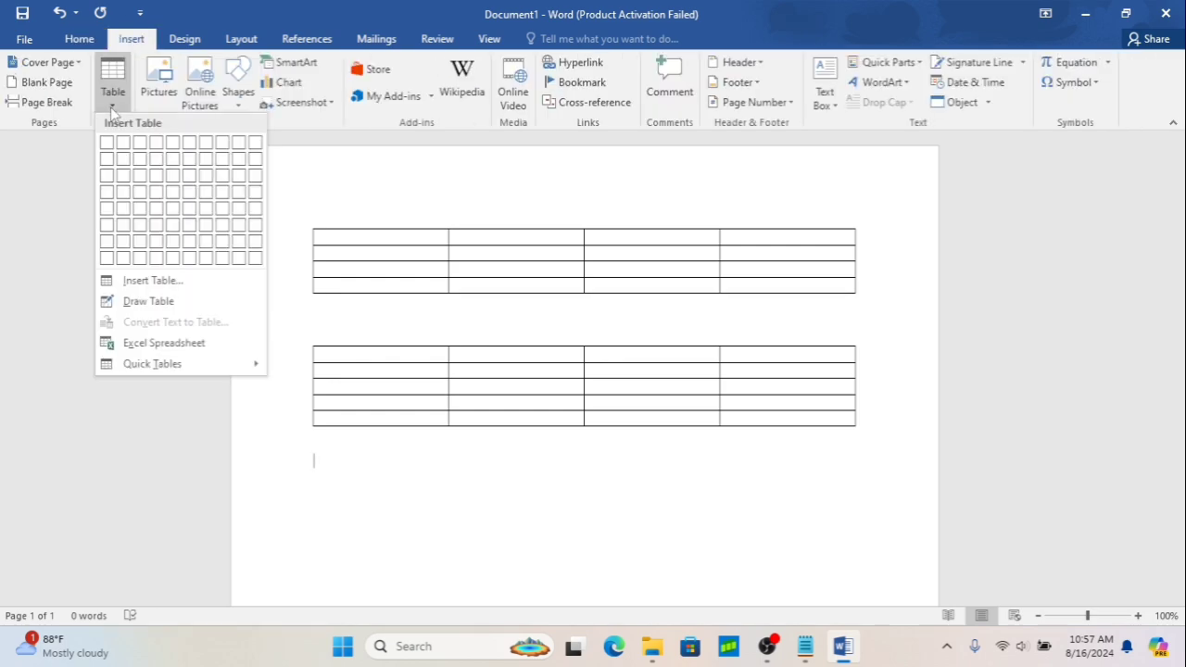
left_click(138, 303)
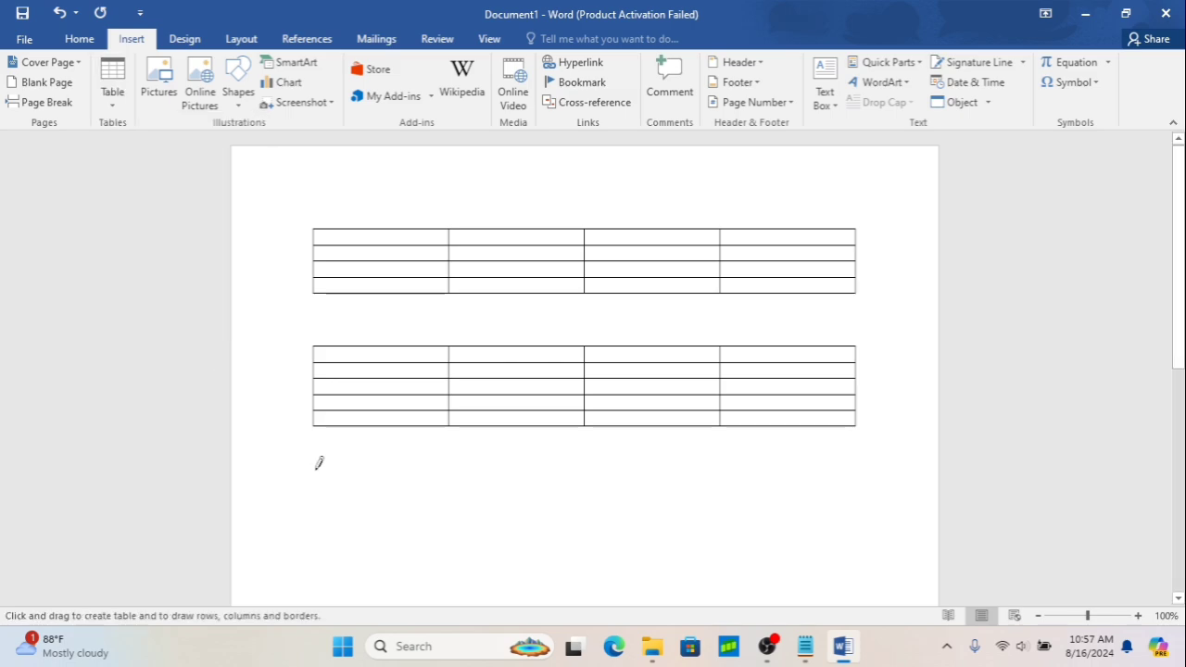
mouse_move(318, 463)
left_mouse_down()
mouse_move(529, 509)
mouse_move(862, 548)
mouse_move(866, 589)
left_mouse_up()
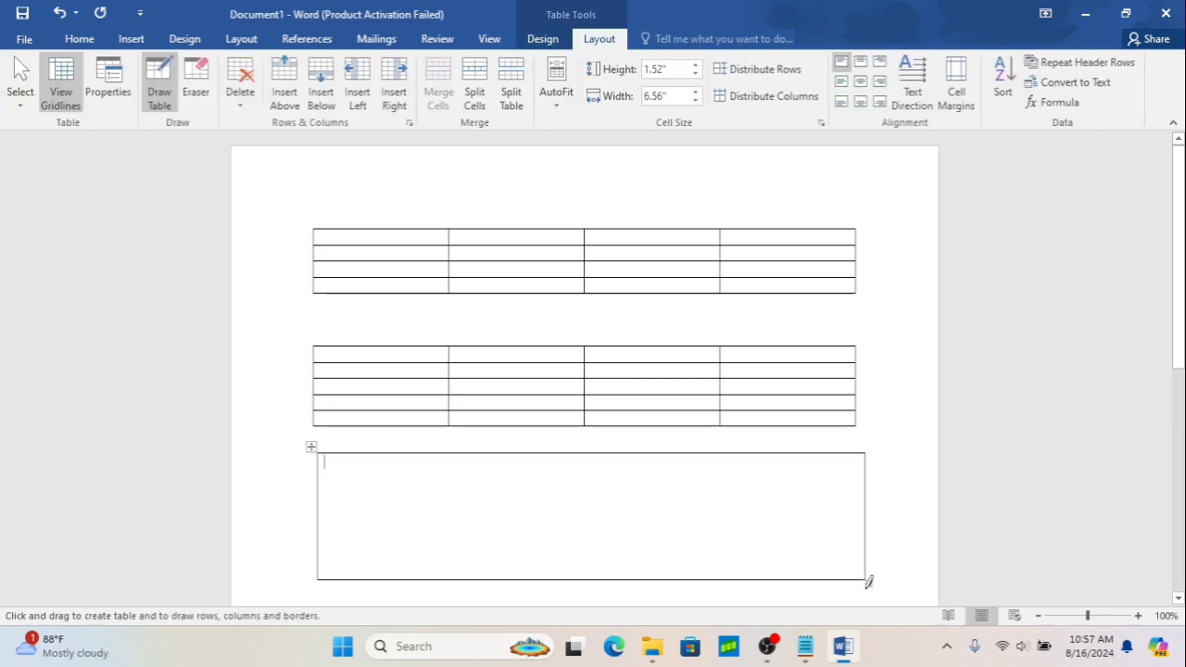
Draw two horizontal lines across the drawn table frame to divide it into three rows.
left_click(1179, 598)
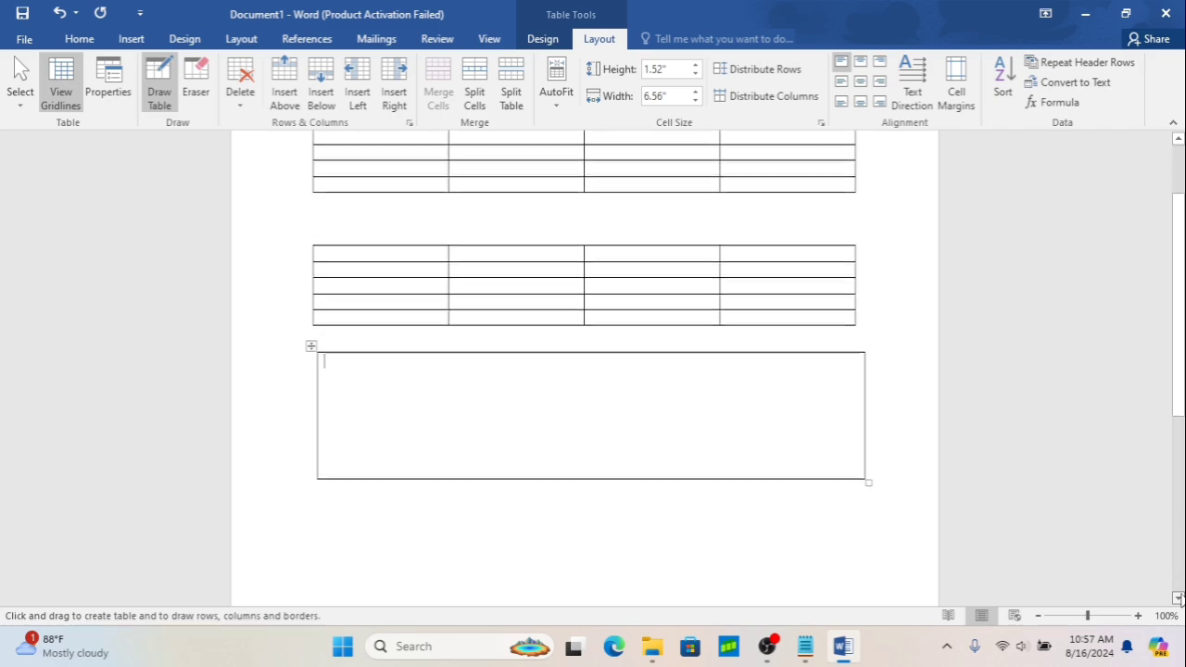
left_click(1179, 597)
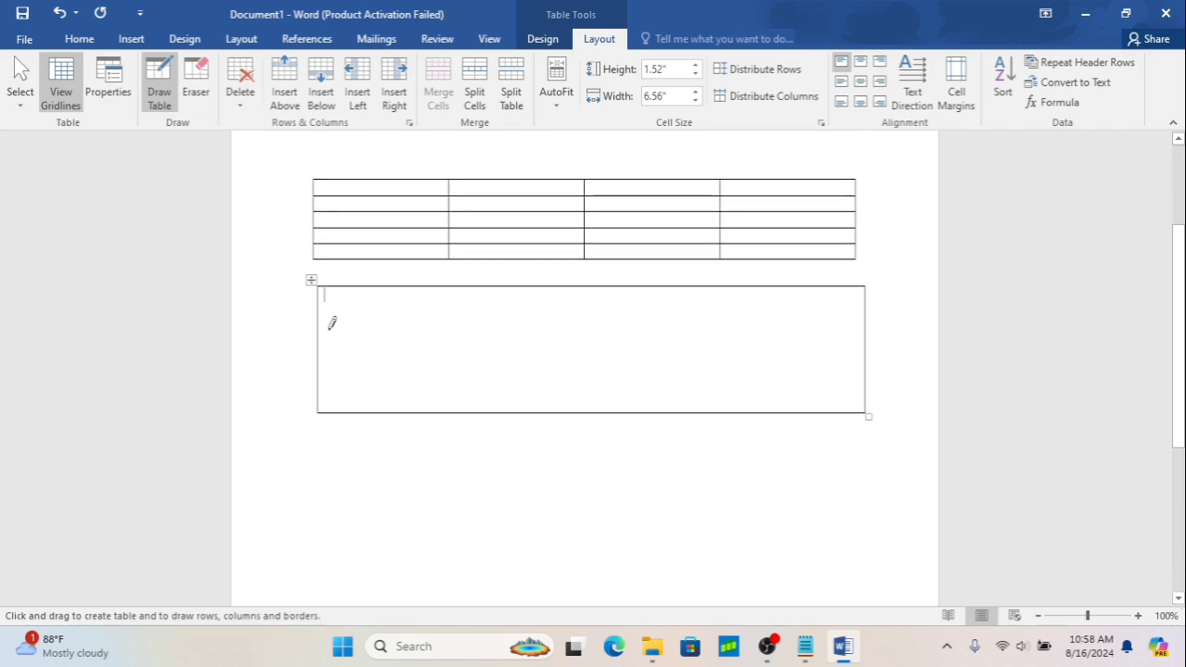
left_click_drag(321, 322, 443, 321)
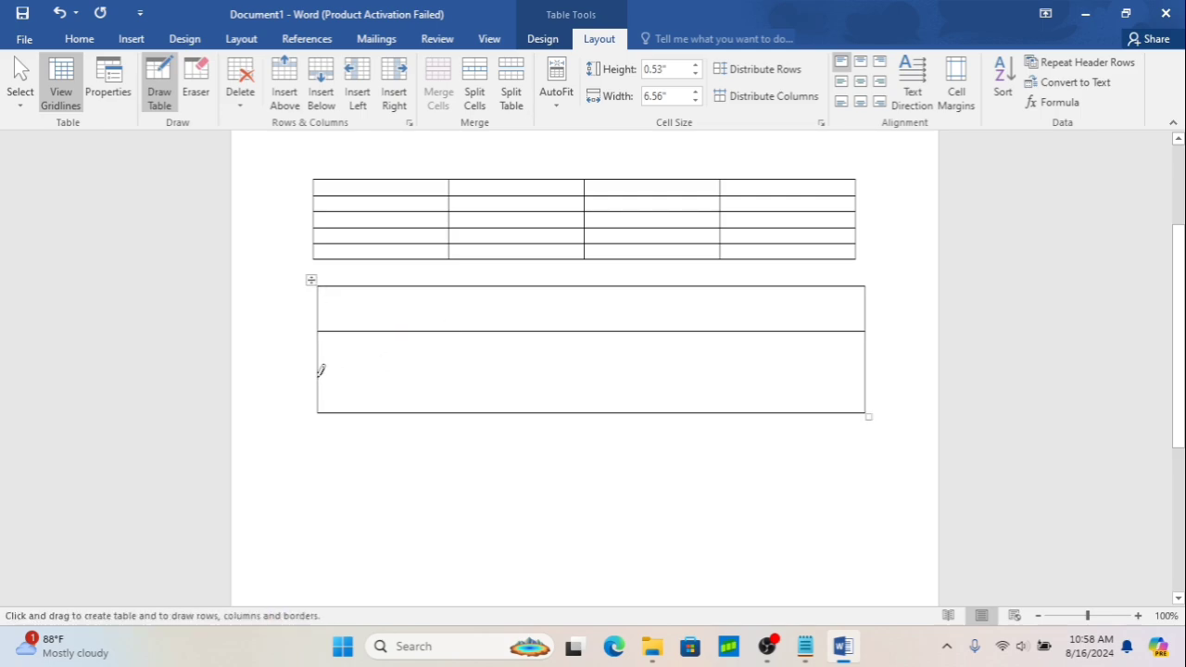
left_click_drag(321, 371, 452, 367)
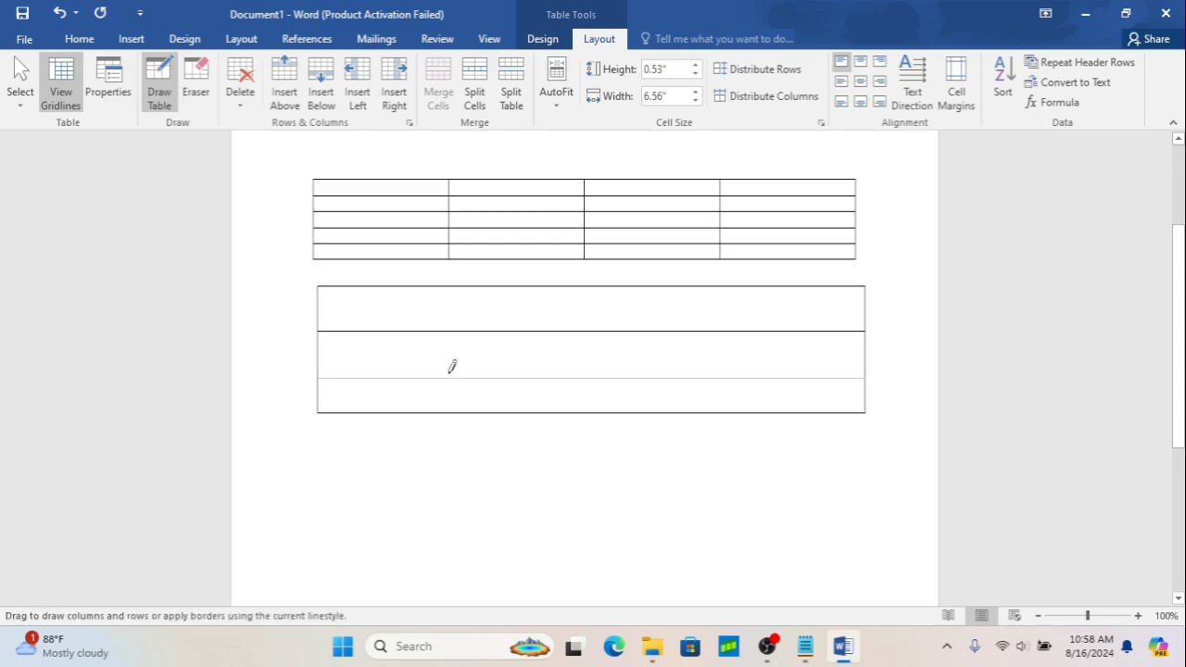
left_click_drag(452, 367, 455, 365)
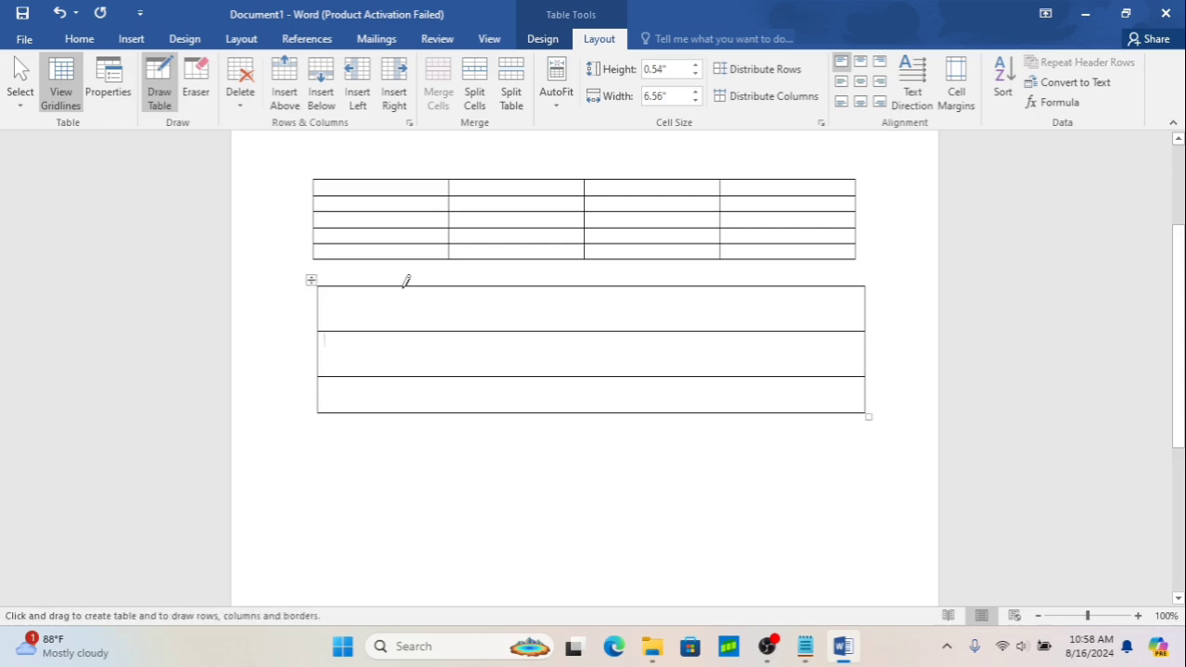
Draw four full-height vertical lines in the drawn table to divide it into five columns of varying width.
left_click_drag(405, 281, 412, 381)
left_click_drag(451, 278, 456, 382)
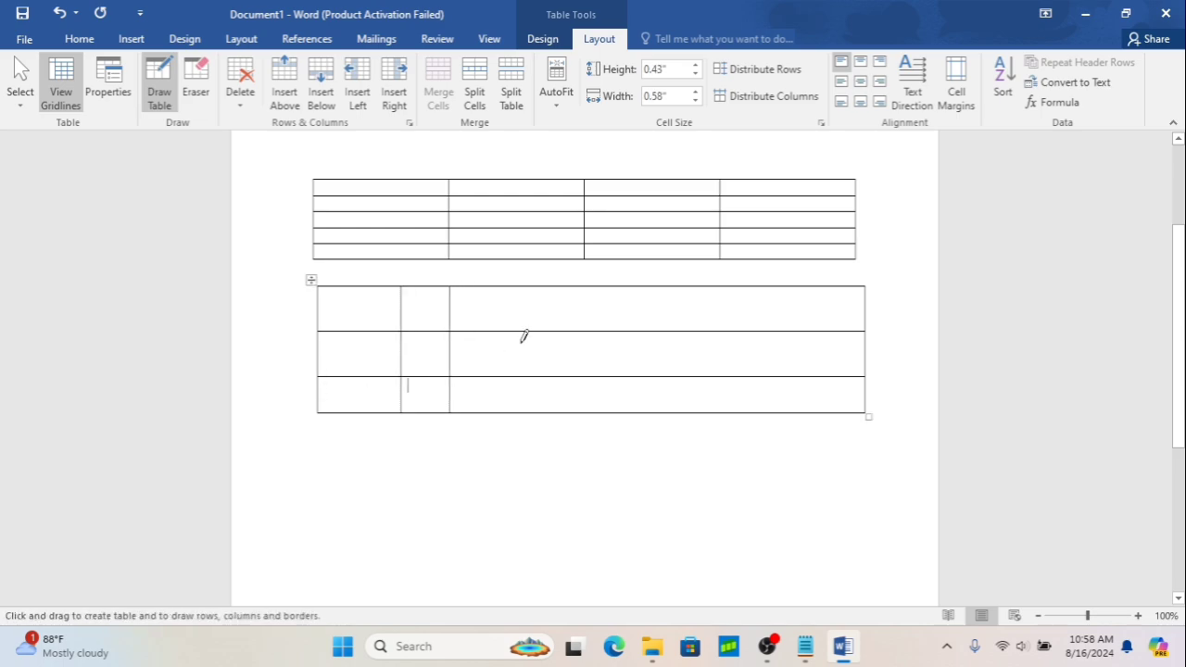
mouse_move(598, 281)
left_mouse_down()
mouse_move(622, 383)
mouse_move(599, 419)
left_mouse_up()
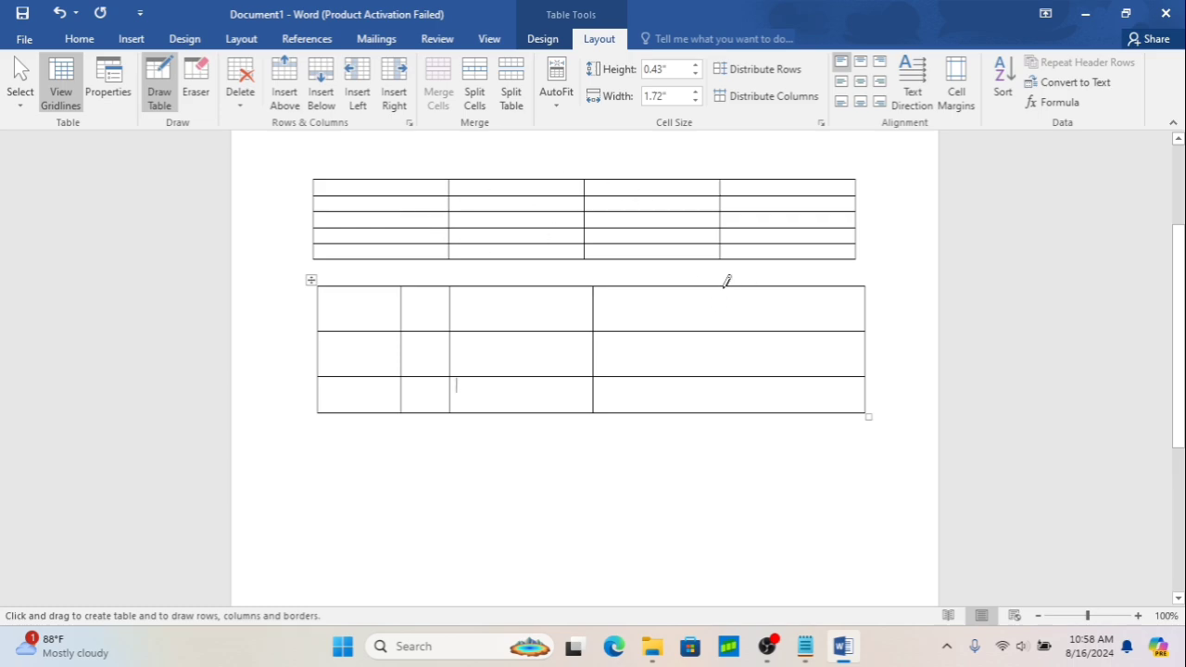
left_click_drag(727, 284, 732, 388)
left_click_drag(788, 284, 809, 411)
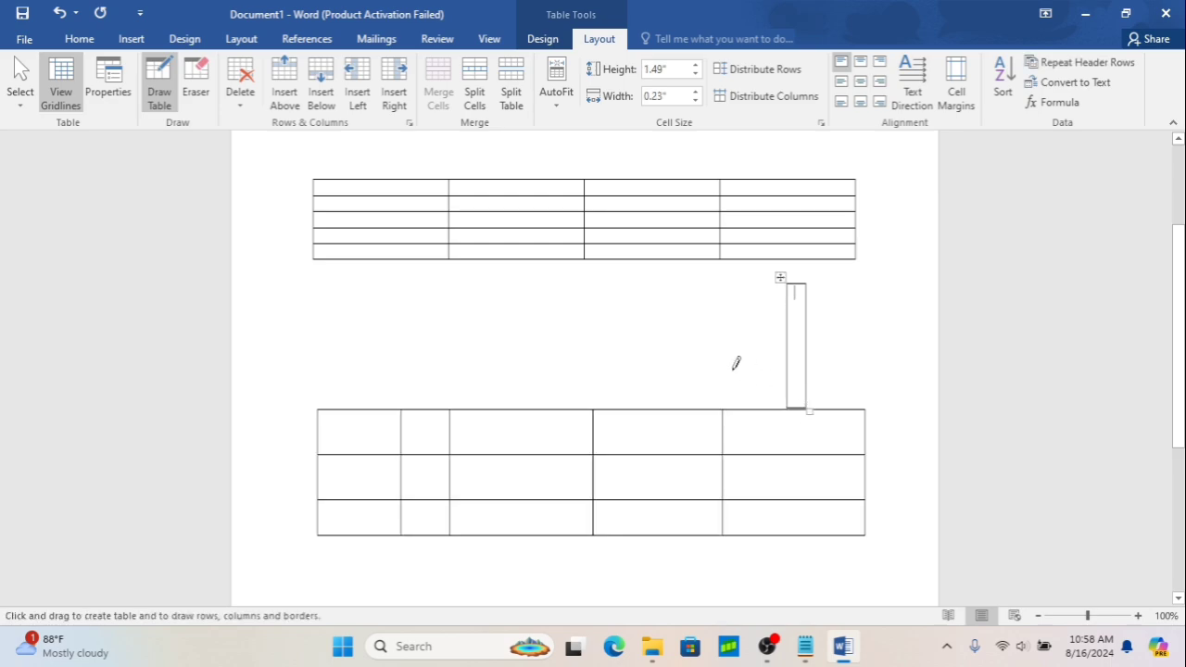
key("ctrl+z")
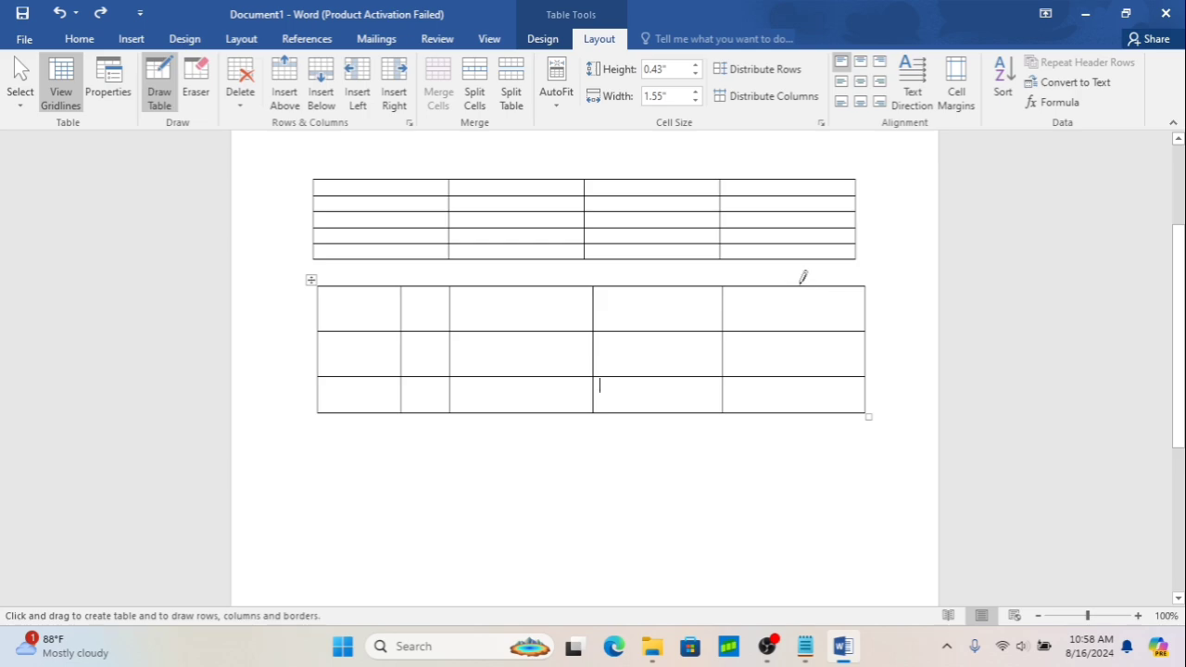
left_click_drag(803, 284, 805, 369)
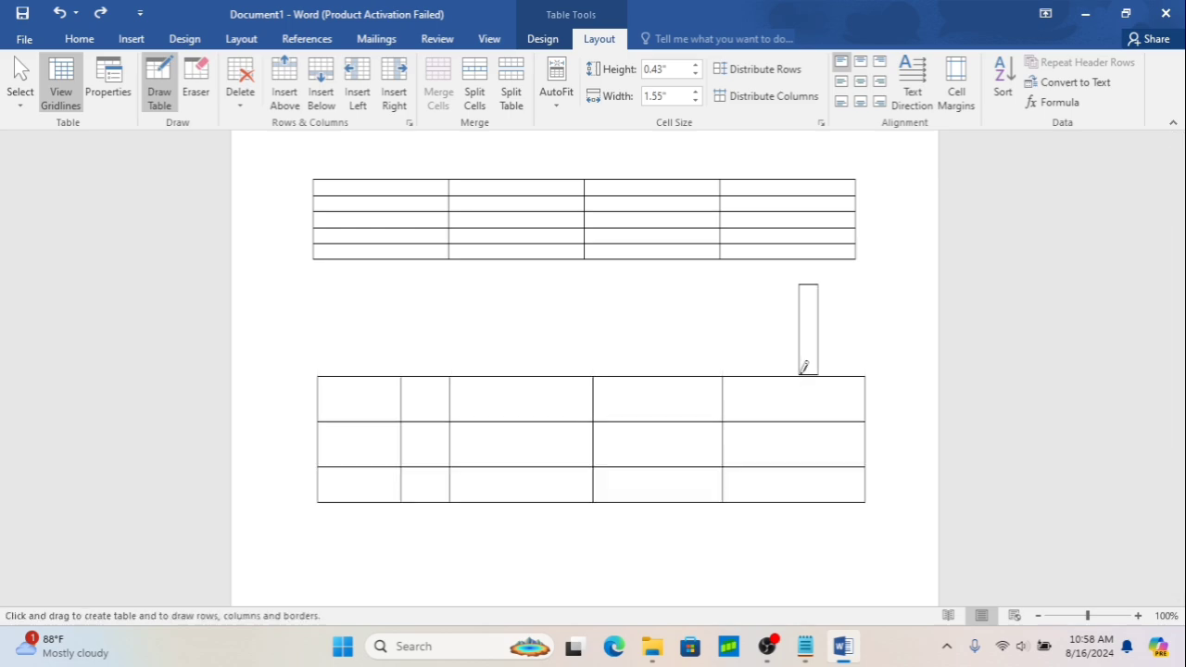
key("ctrl+z")
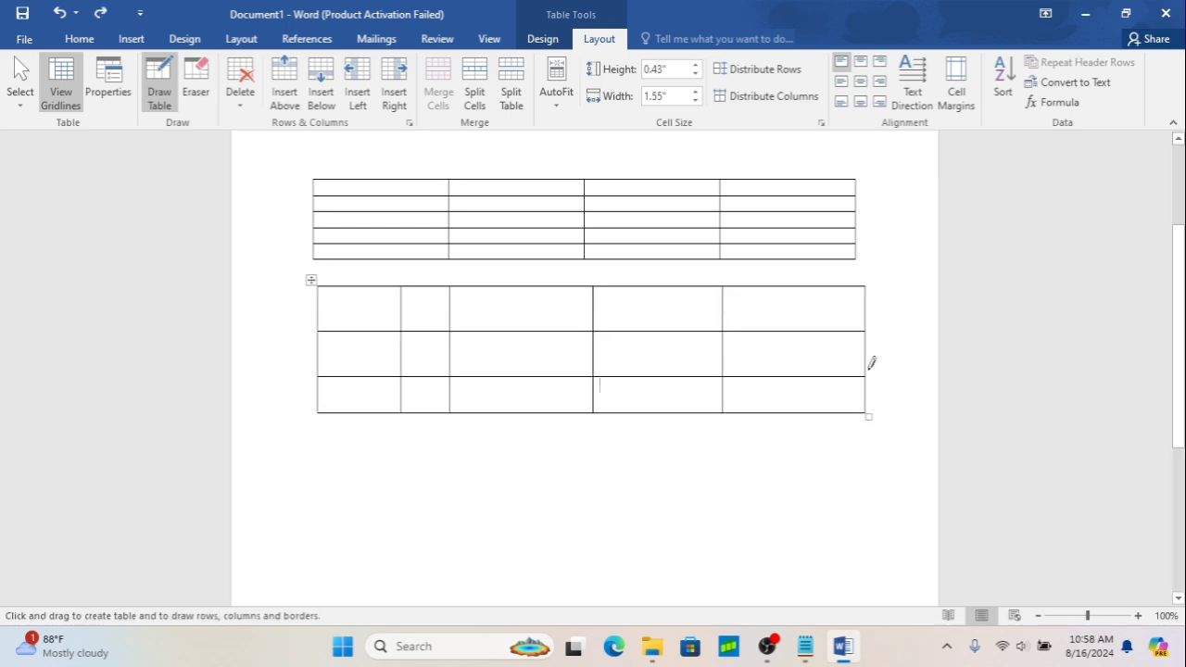
Stop table drawing and add two new lines in the empty area below the drawn table.
key("Escape")
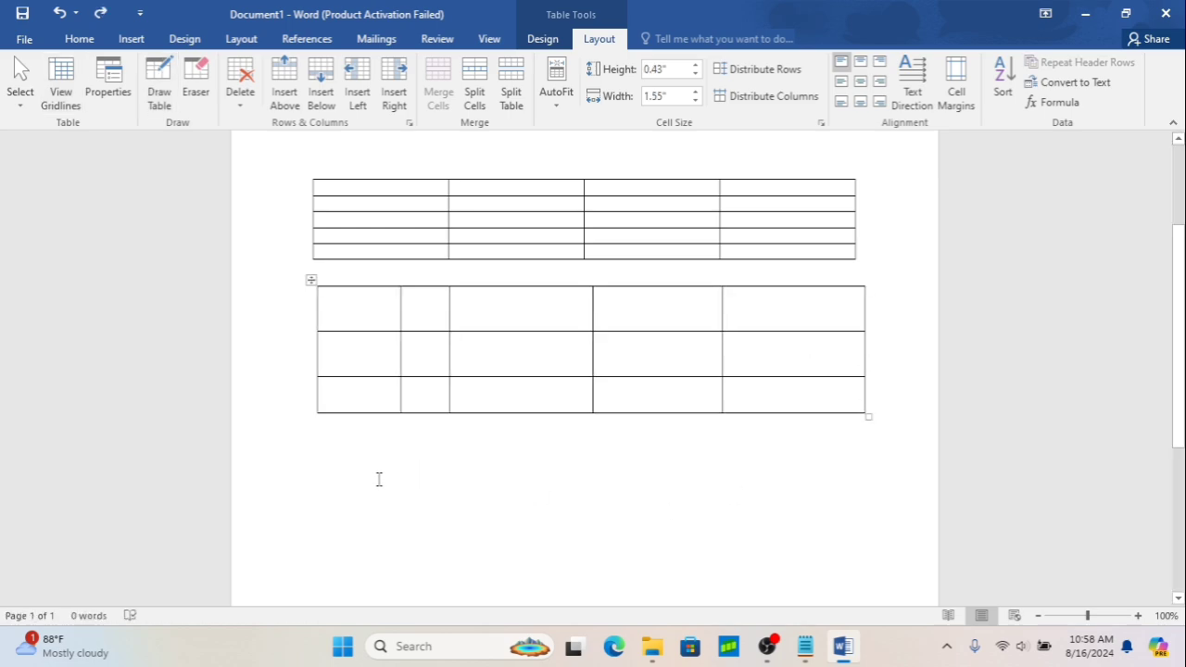
left_click(378, 477)
key("Return")
key("Return")
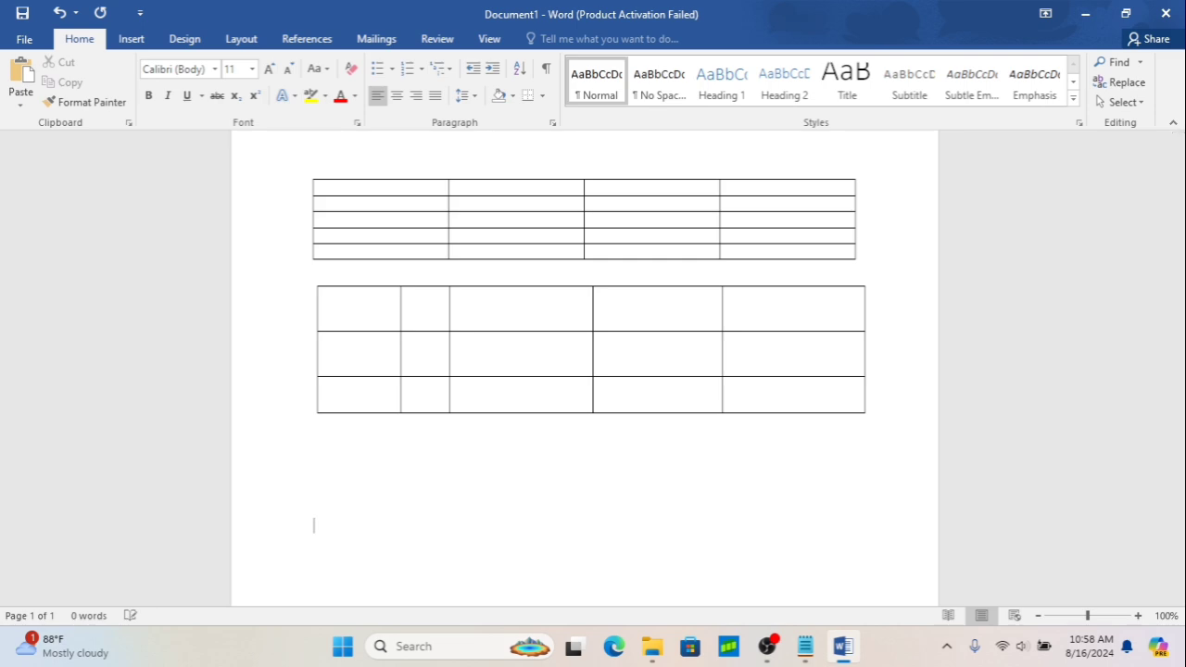
Create a one-row, four-column table by writing a line of five plus signs separated by underscores of varying length.
scroll(501, 324, "down", 4)
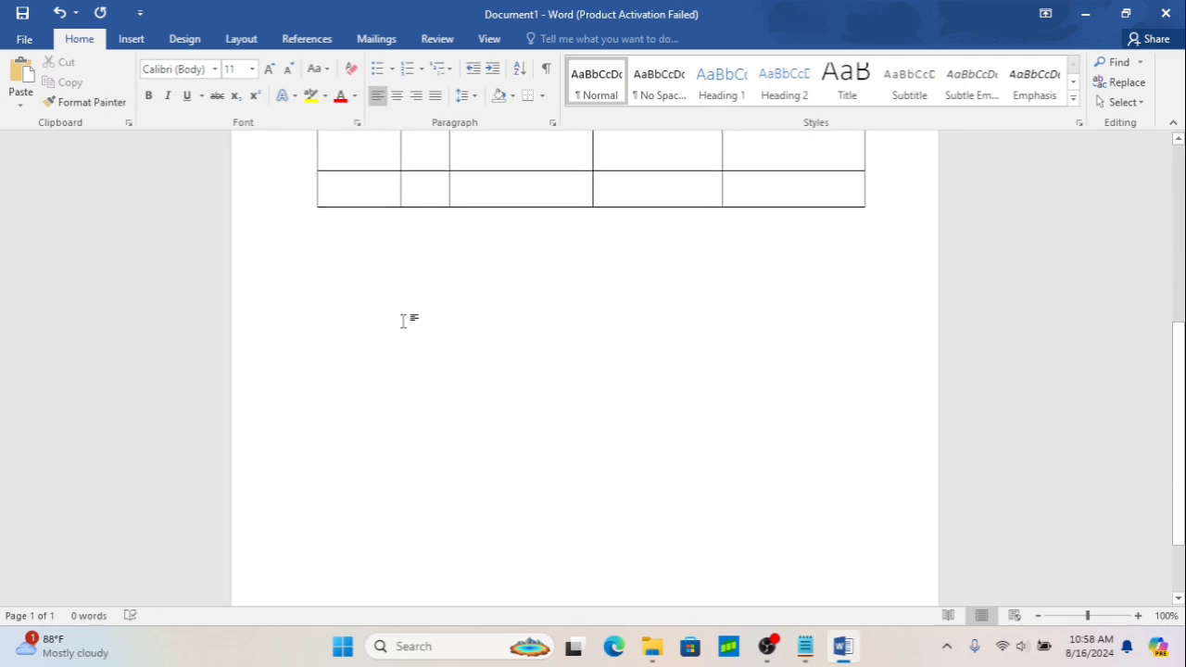
type("+")
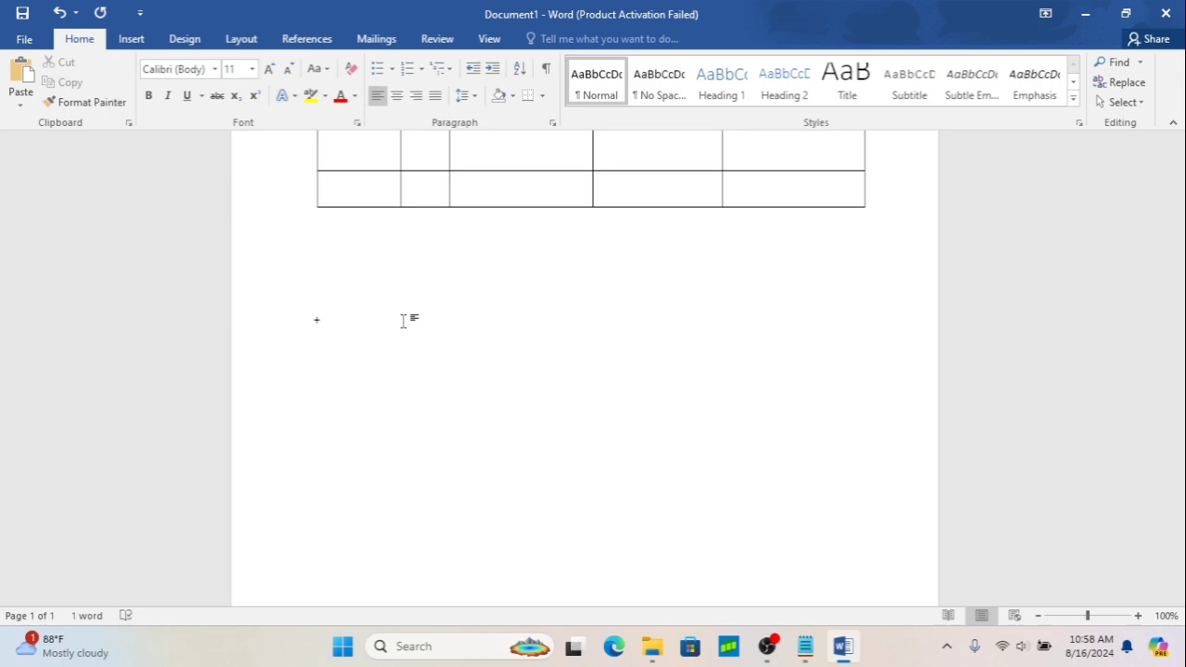
type("_____________+_")
type("_________________________+______")
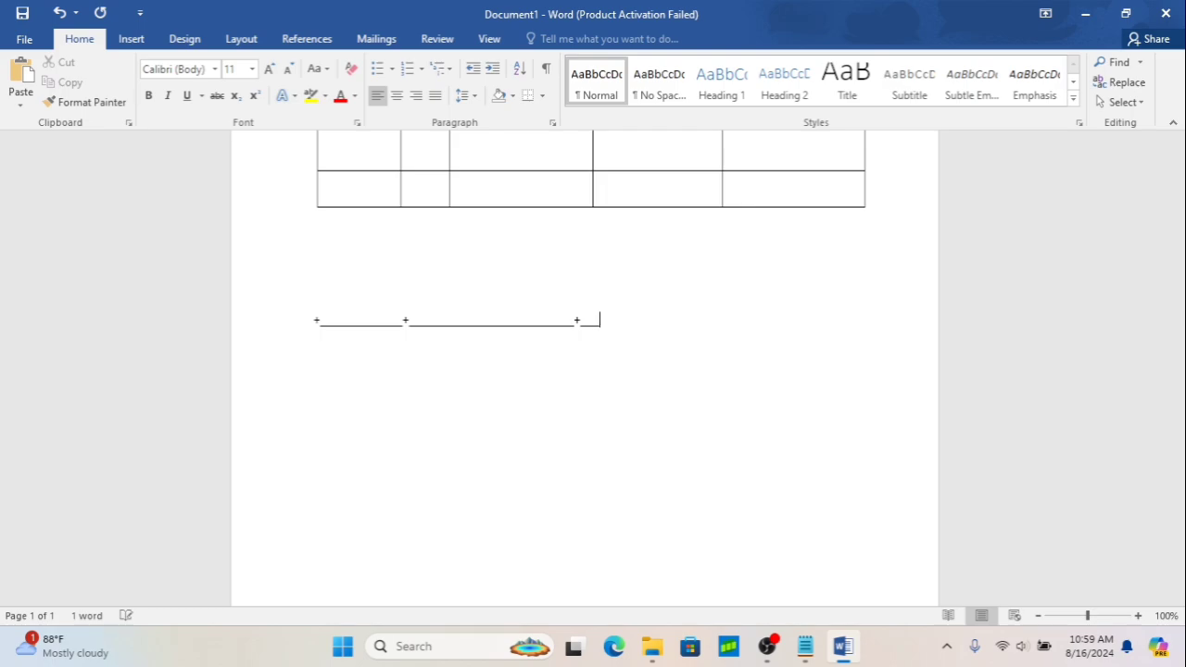
type("_+")
type("_____________+")
key("Return")
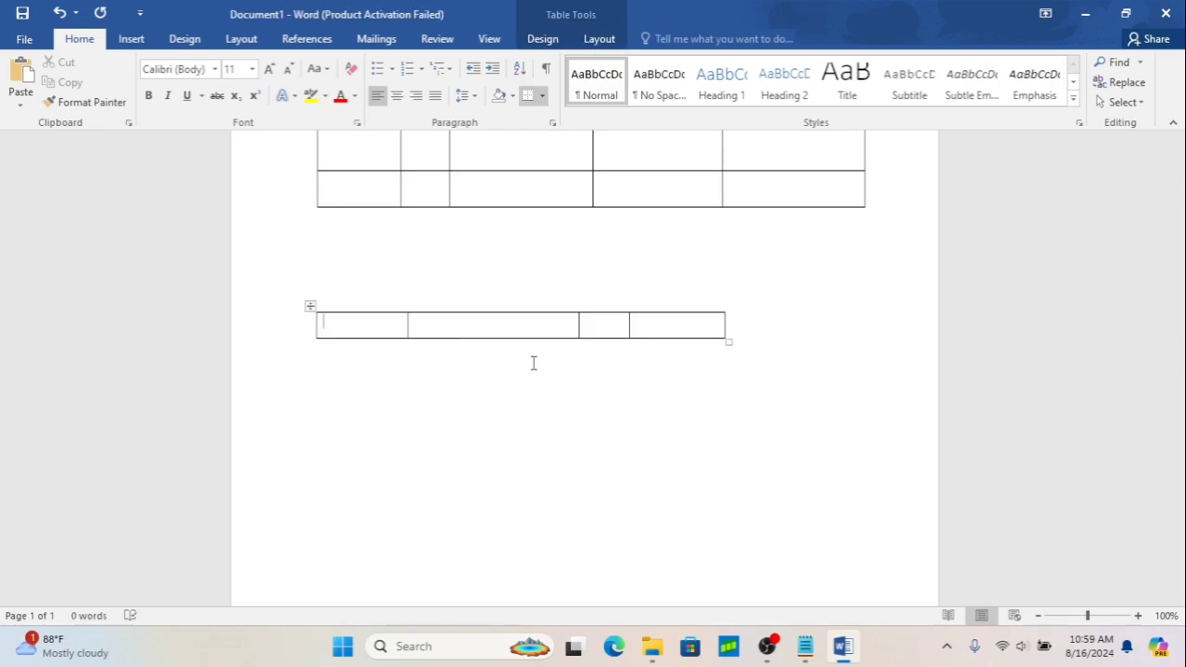
Add four more rows to the end of the one-row table, one at a time.
left_click(729, 332)
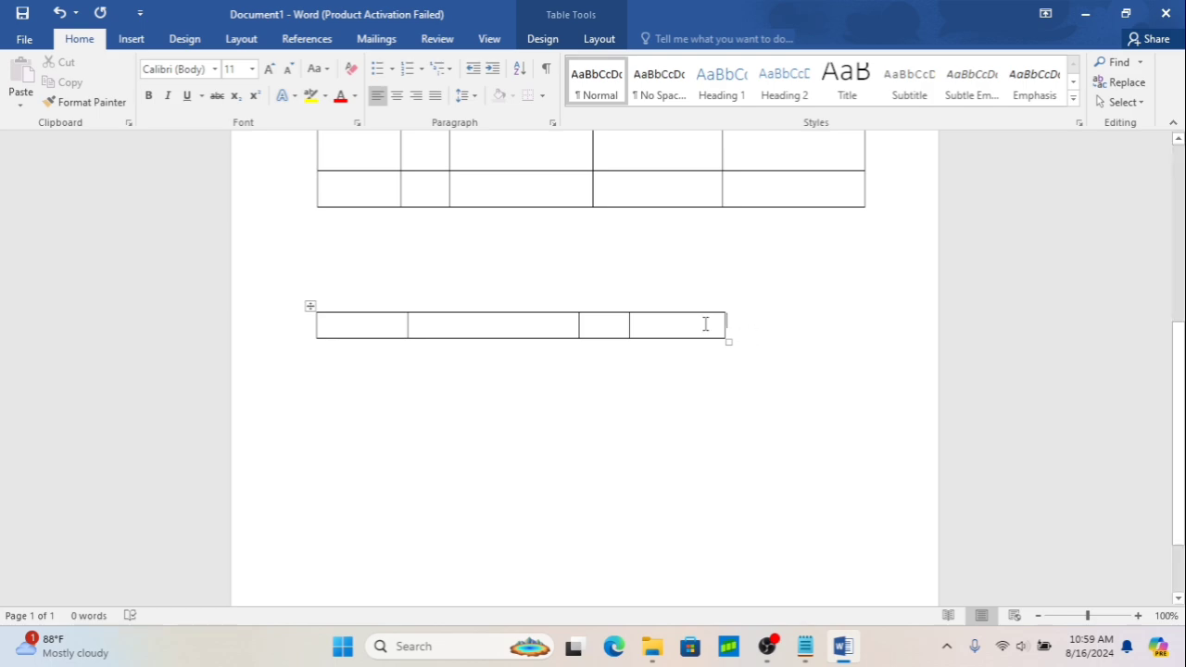
key("Return")
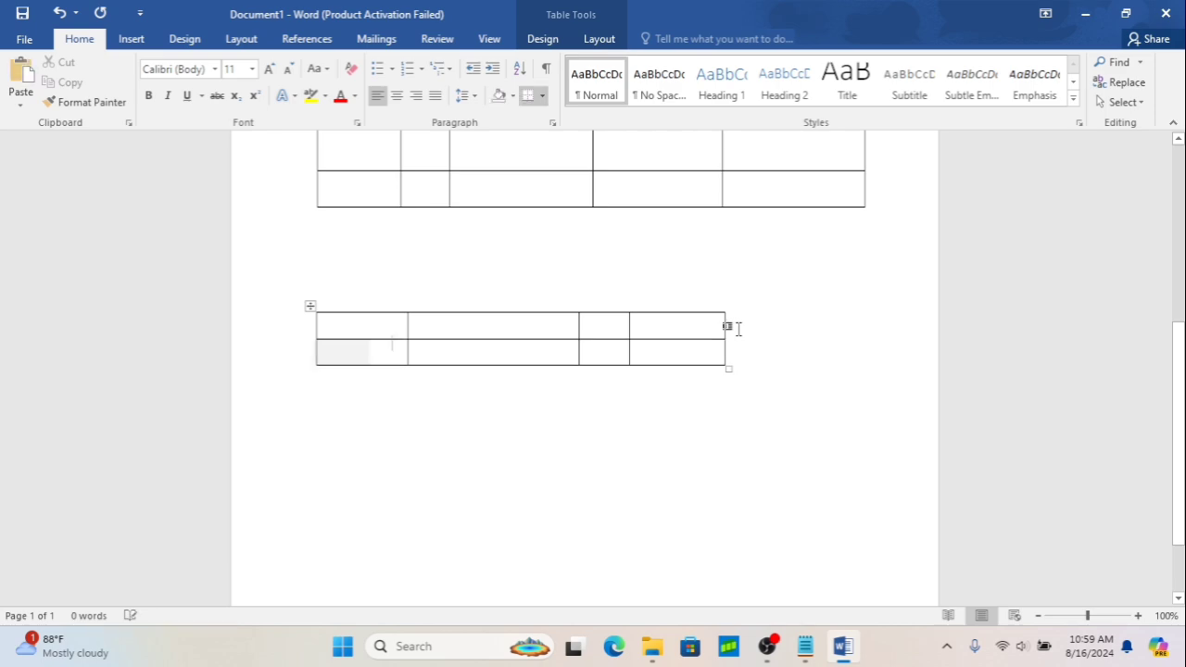
left_click(739, 348)
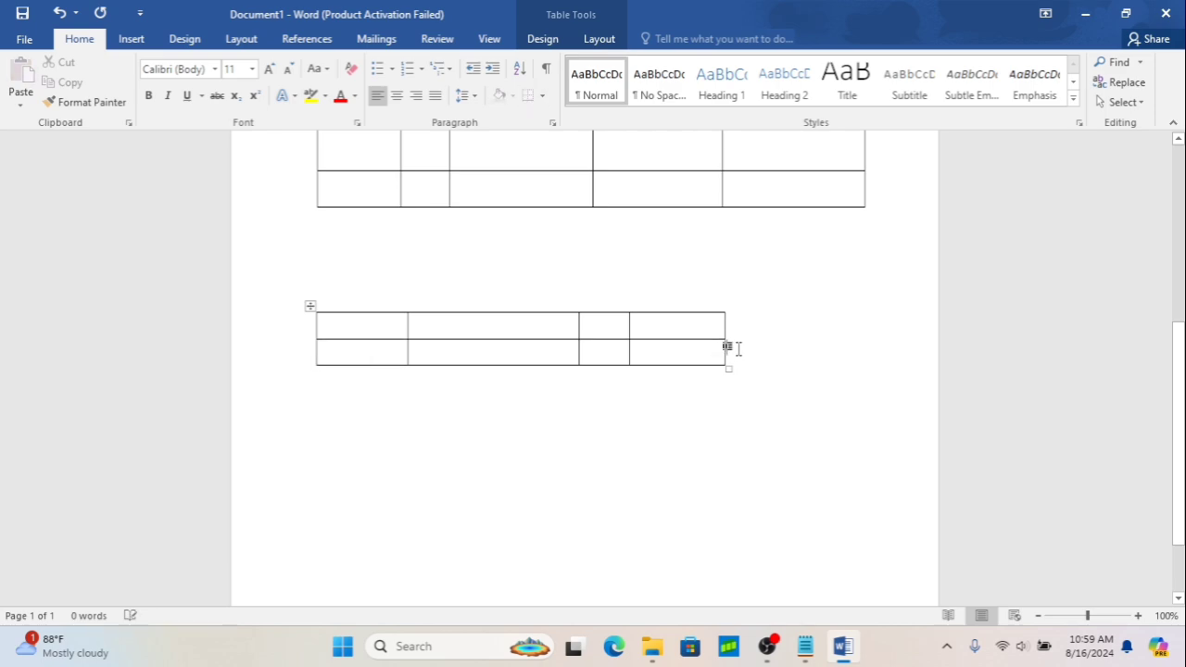
key("Return")
left_click(735, 382)
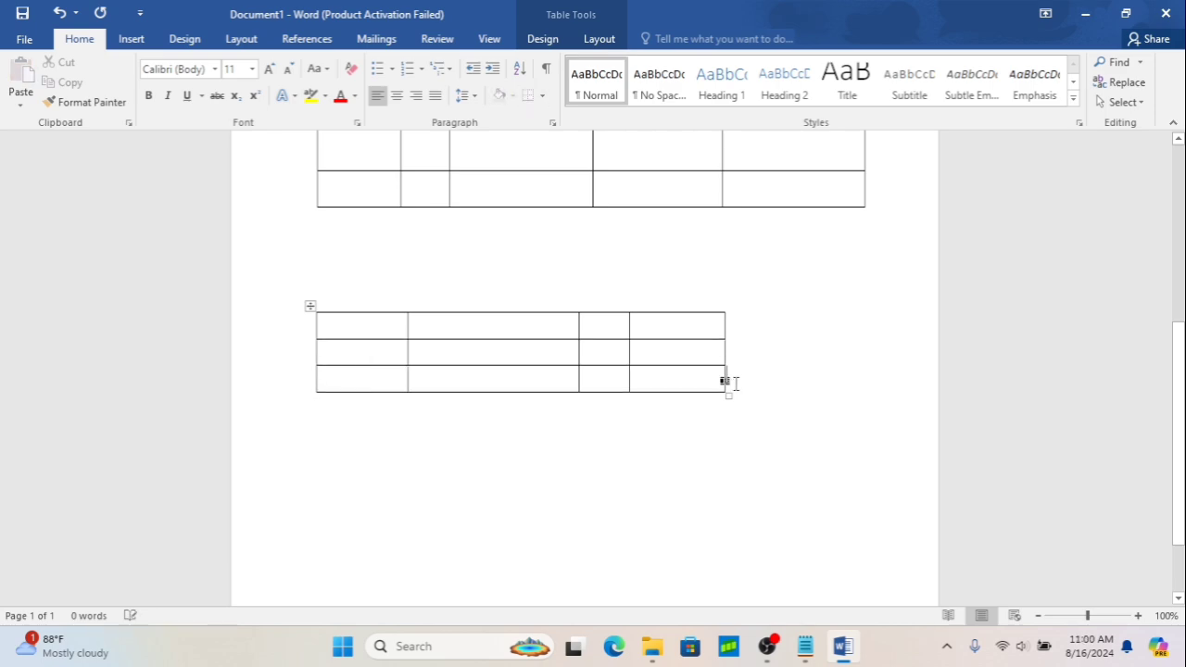
key("Return")
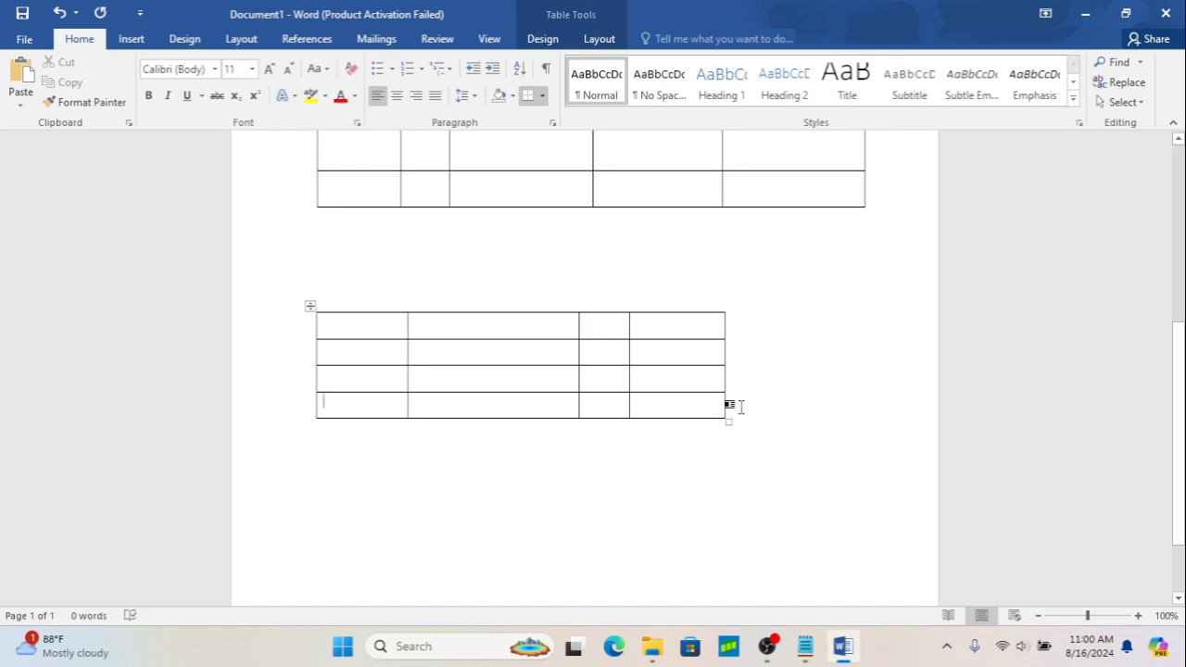
left_click(741, 406)
key("Return")
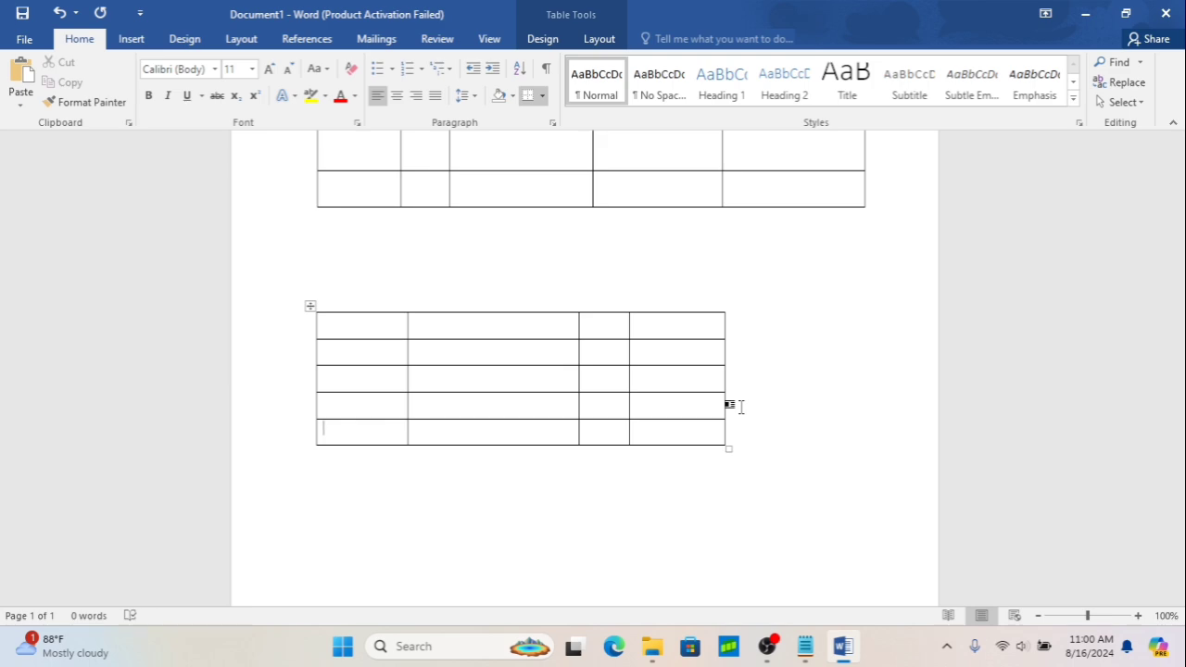
Enlarge the four-column table to the full text width and split off its last three rows as a separate table.
scroll(741, 406, "down", 1)
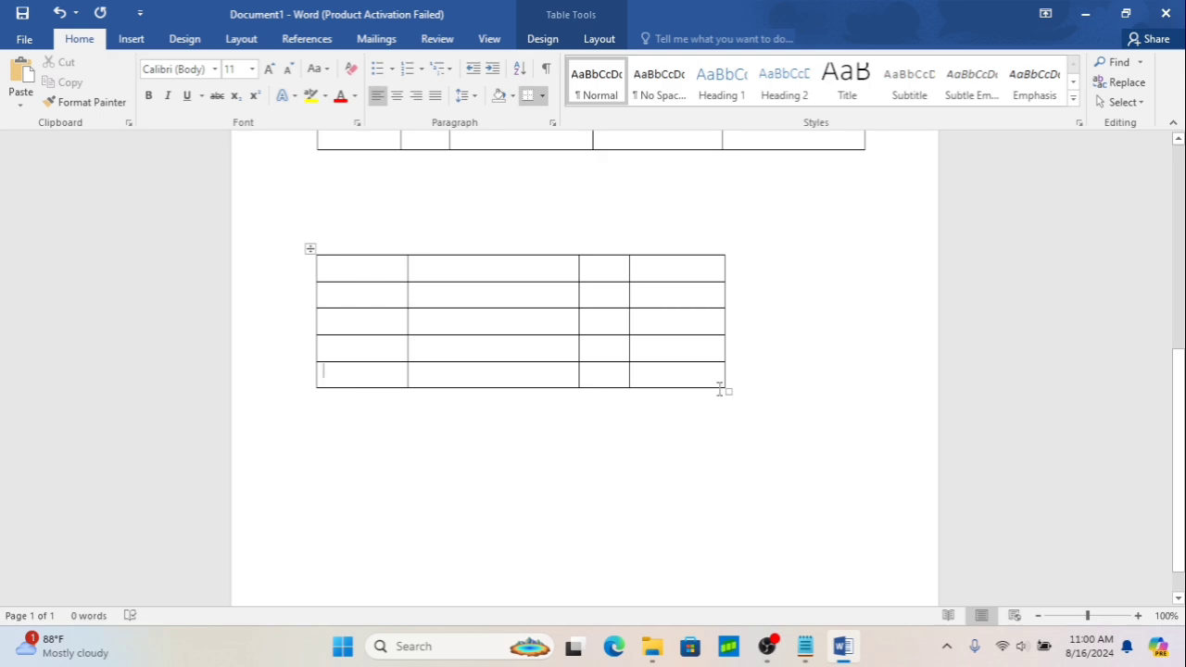
left_click_drag(728, 392, 866, 427)
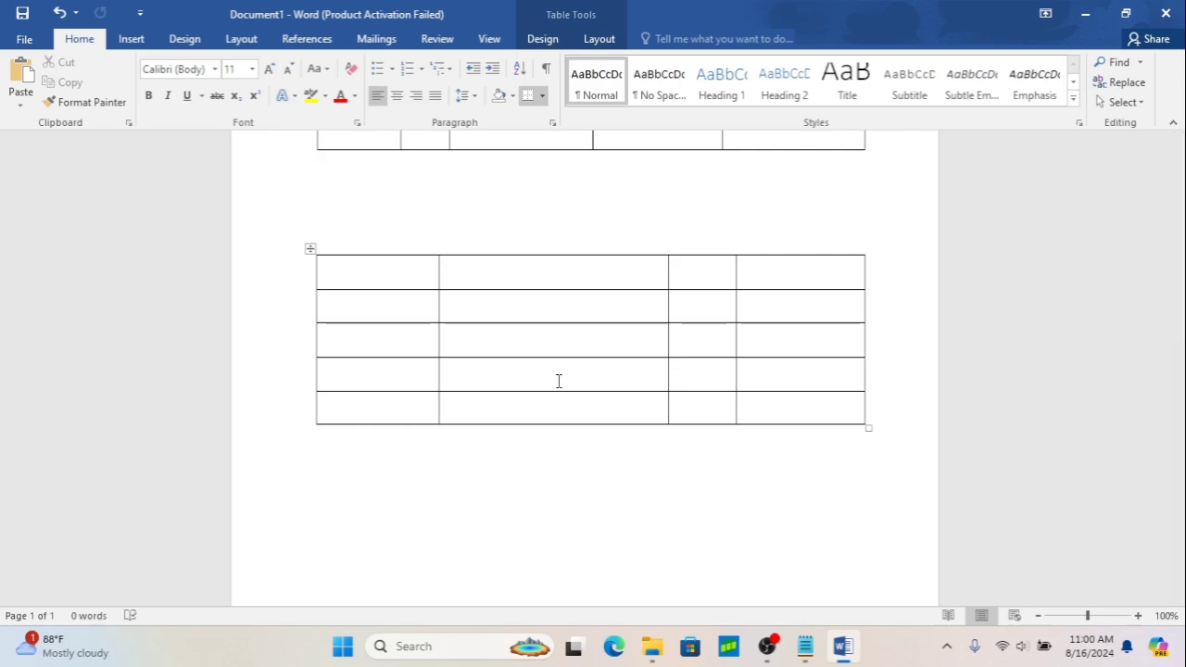
left_click_drag(355, 339, 779, 399)
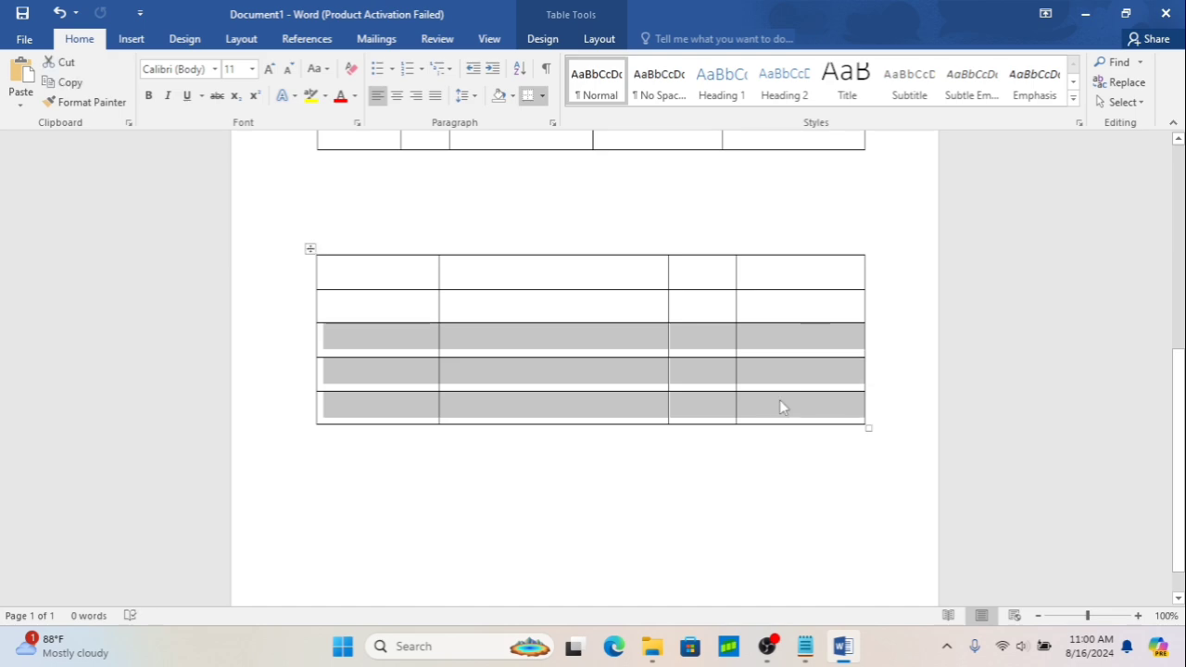
key("ctrl+shift+Return")
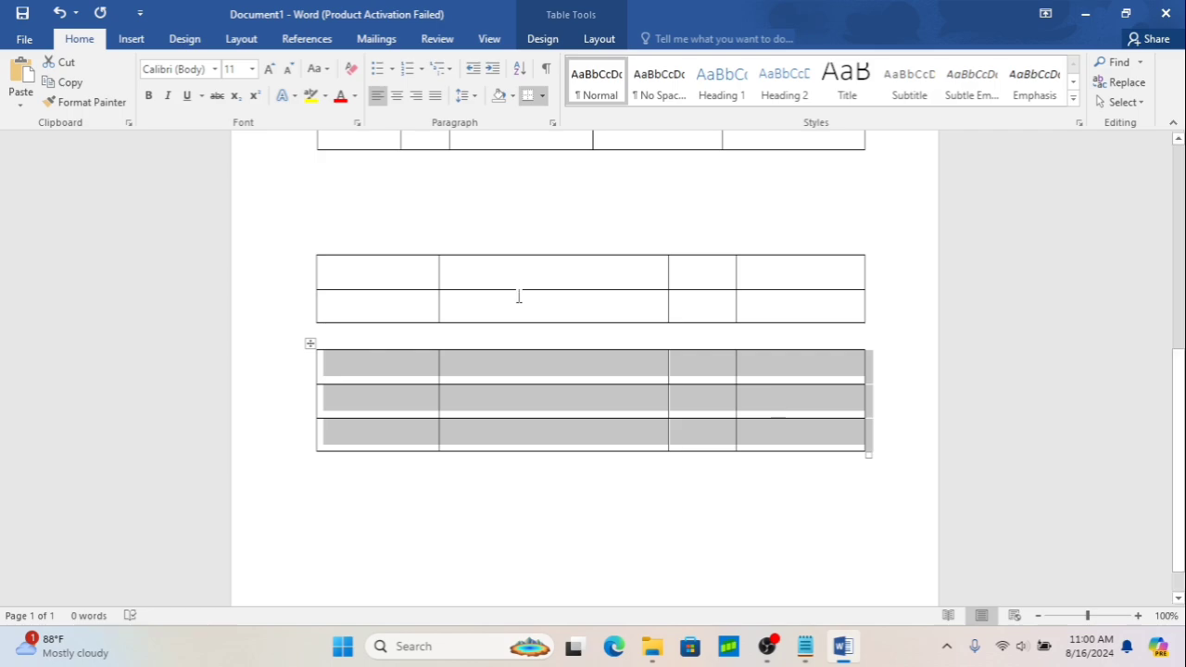
Move the two-row upper table down to rejoin it with the three-row table below, and clear the selection.
left_click_drag(356, 277, 772, 321)
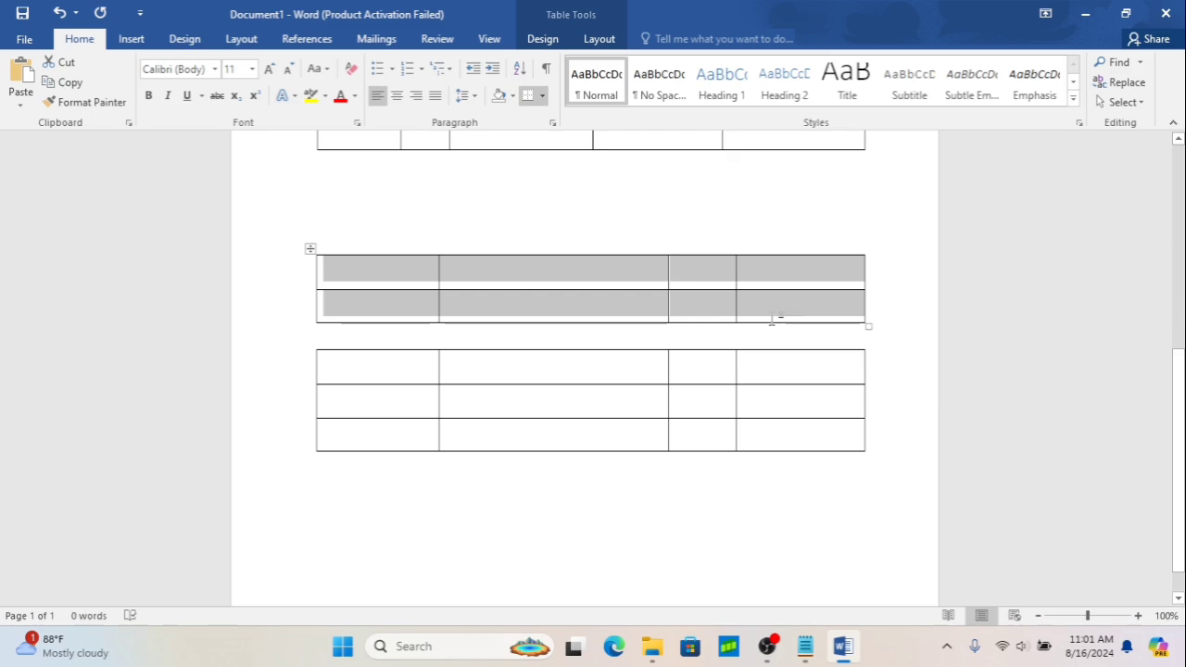
key("alt+shift+Down")
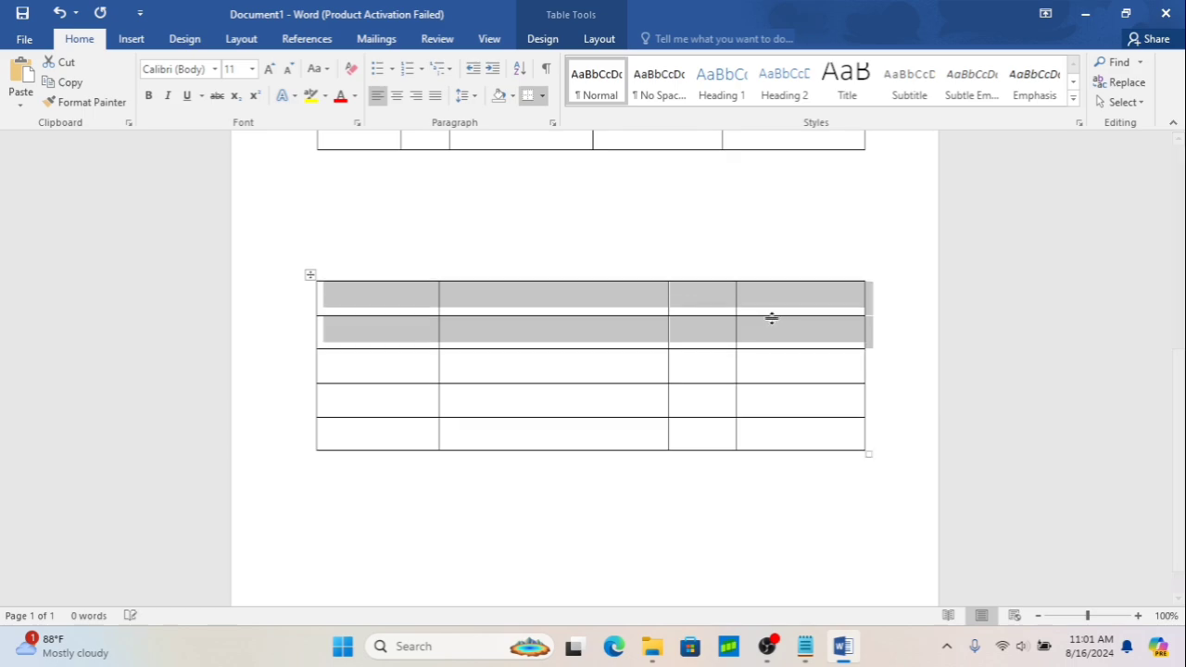
left_click(761, 255)
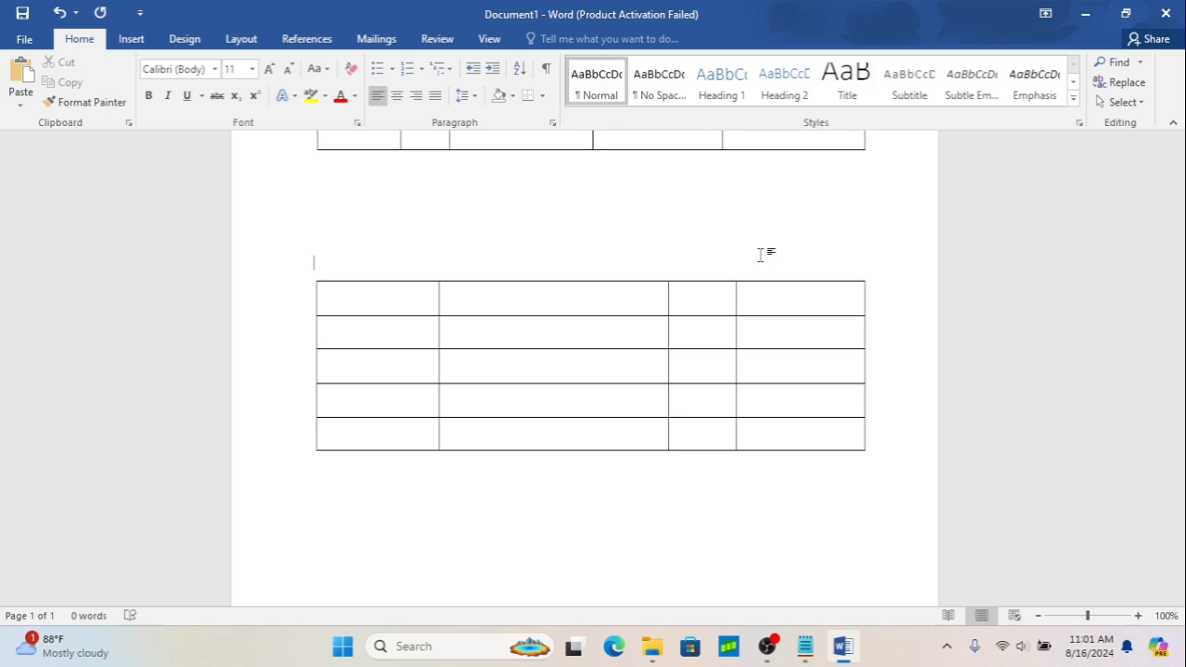
Delete the entire rejoined five-row, four-column table.
left_click(843, 294)
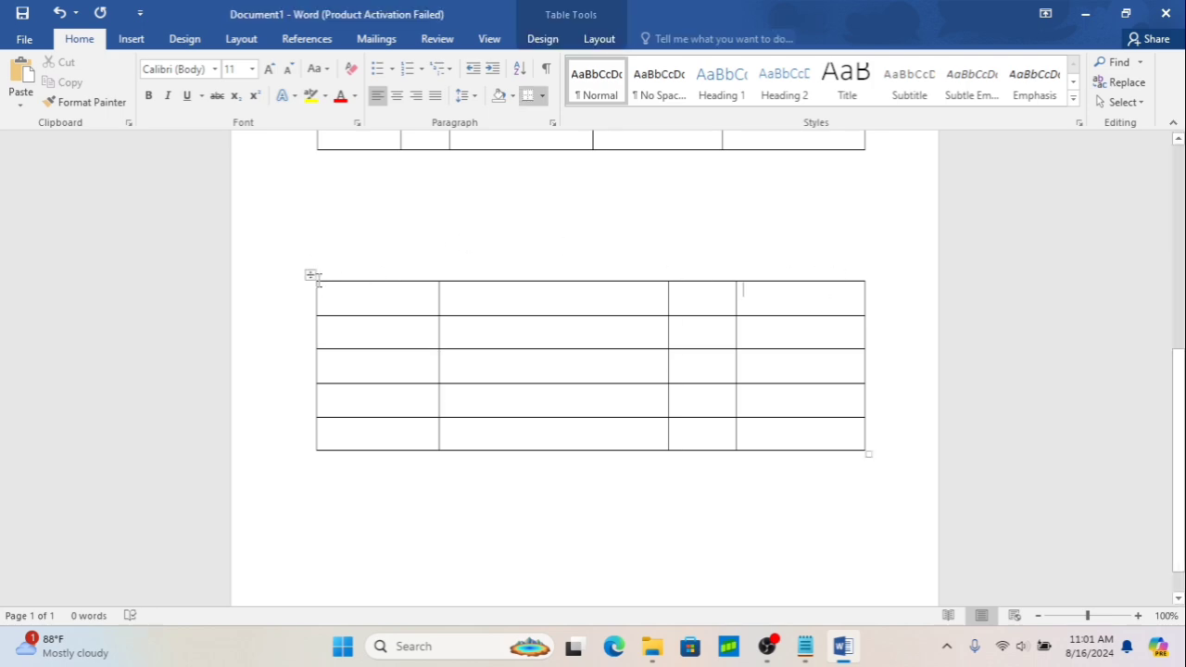
left_click(309, 277)
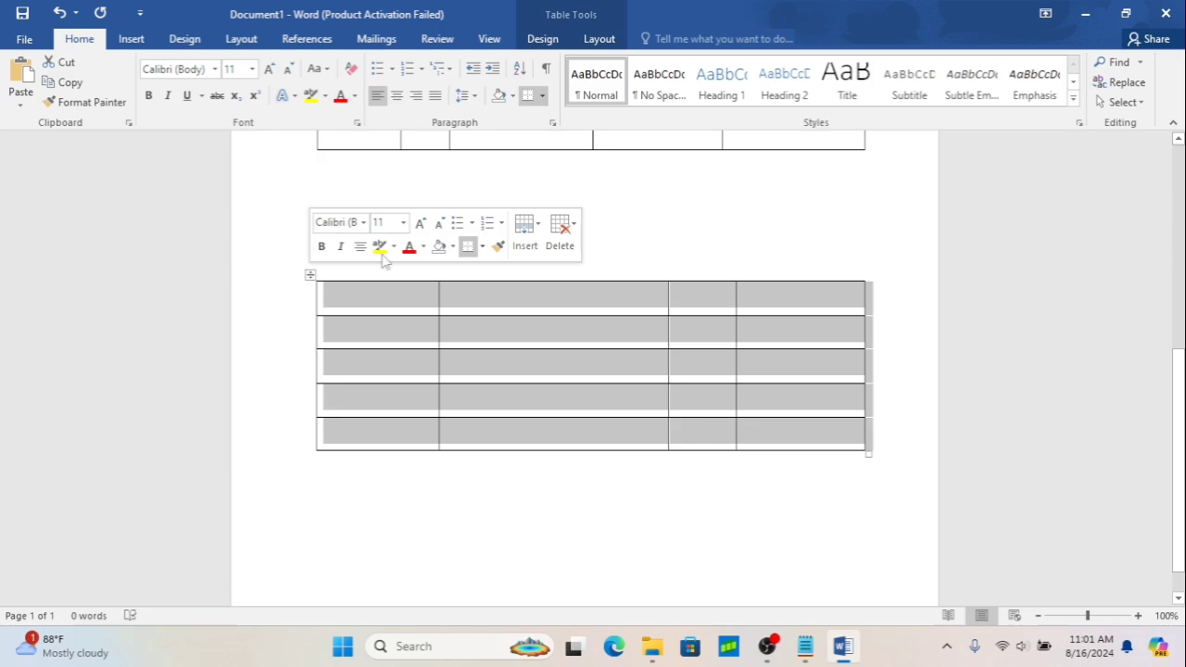
left_click(574, 230)
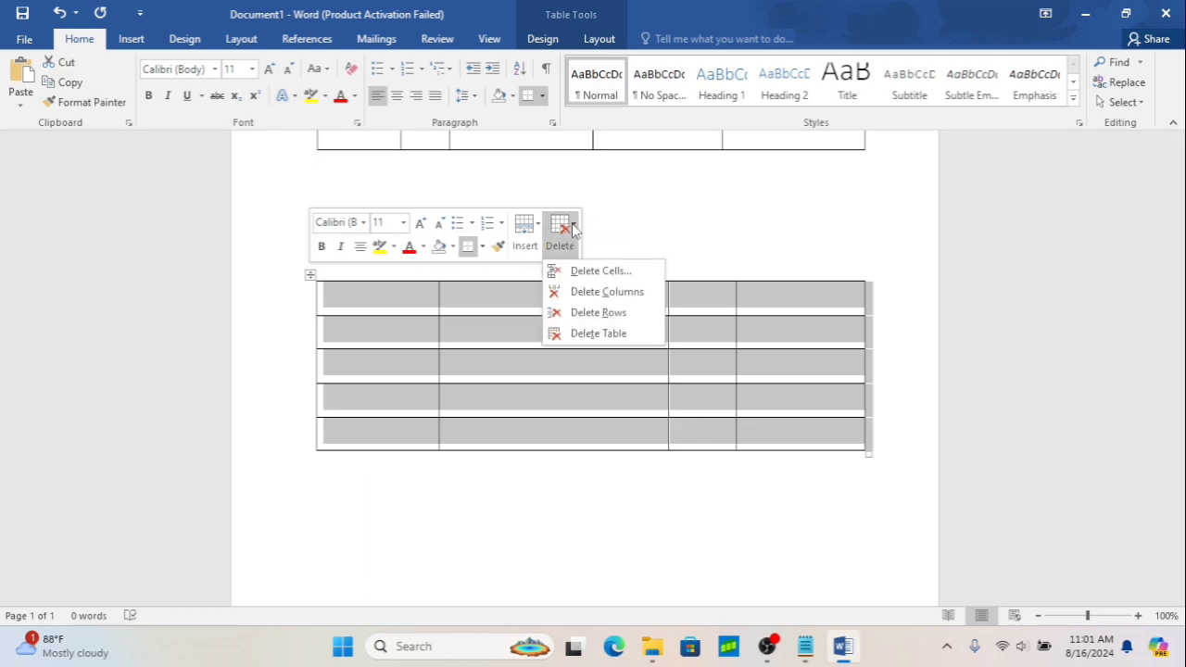
left_click(600, 334)
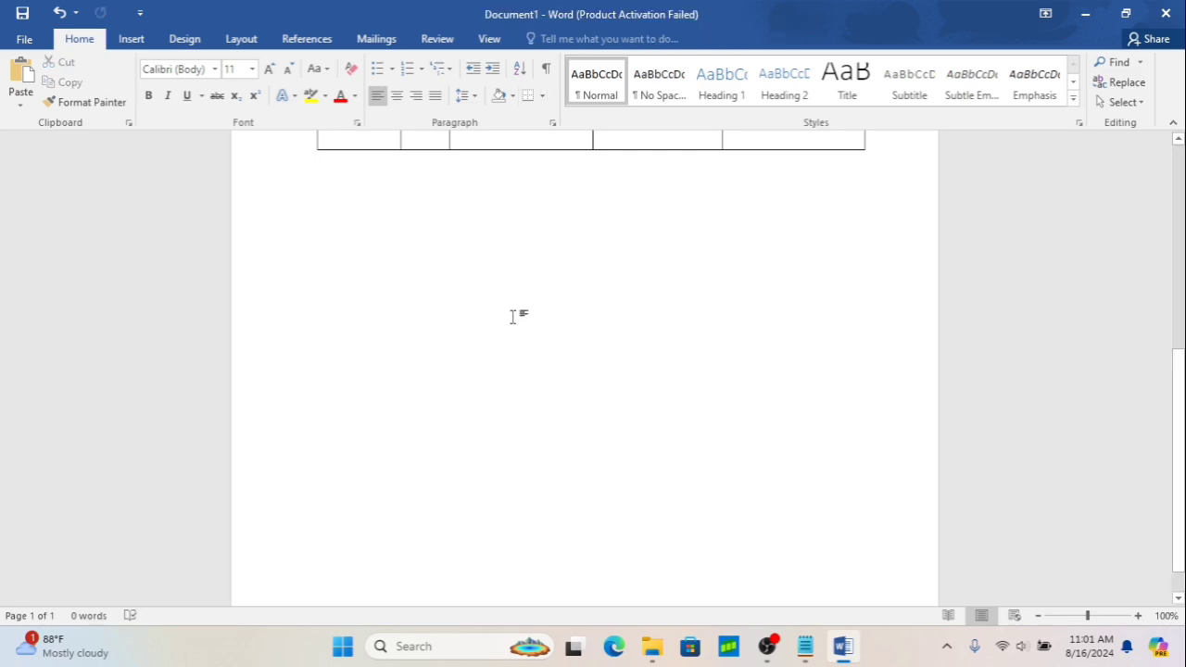
Start inserting another table in the empty area below the drawn table.
left_click(131, 39)
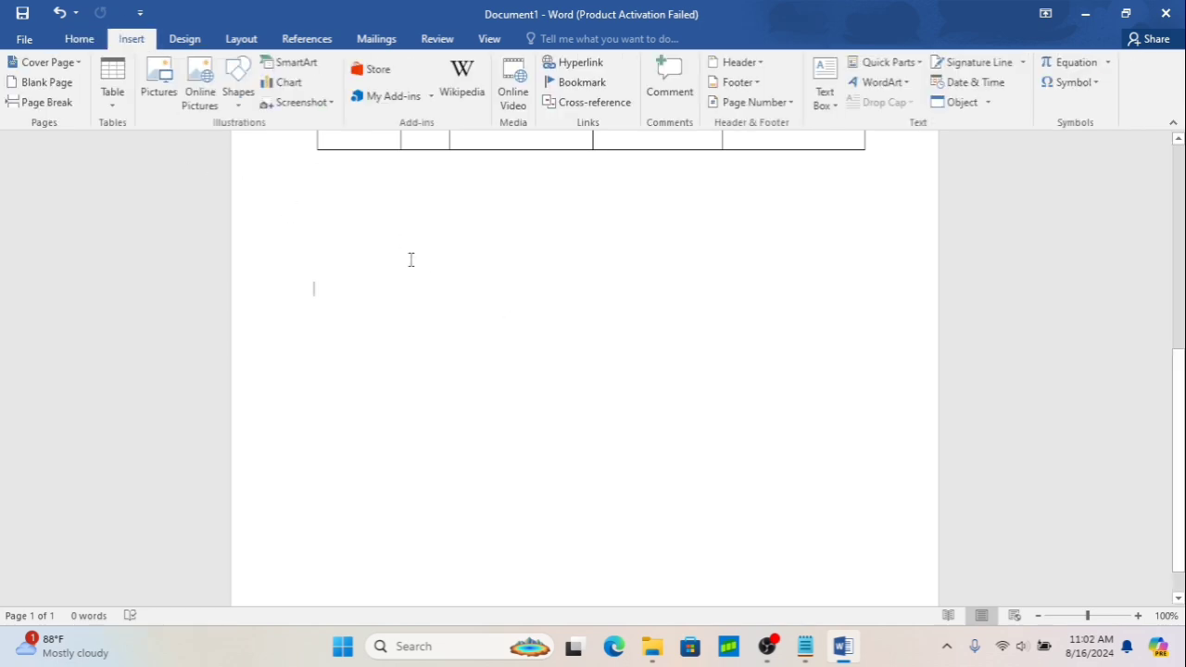